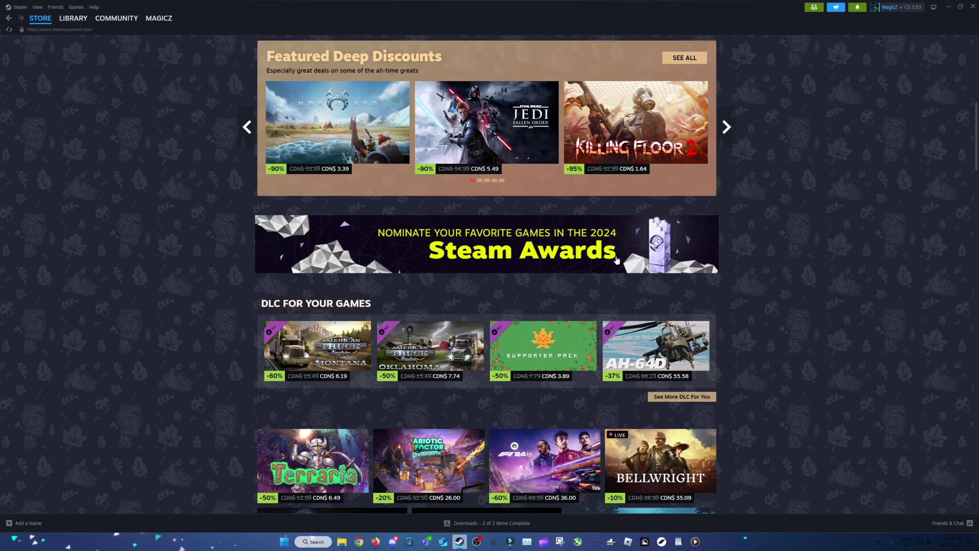
Step: Open the Steam Awards page, note the nomination deadline and winners date, and scroll to the categories
click(614, 250)
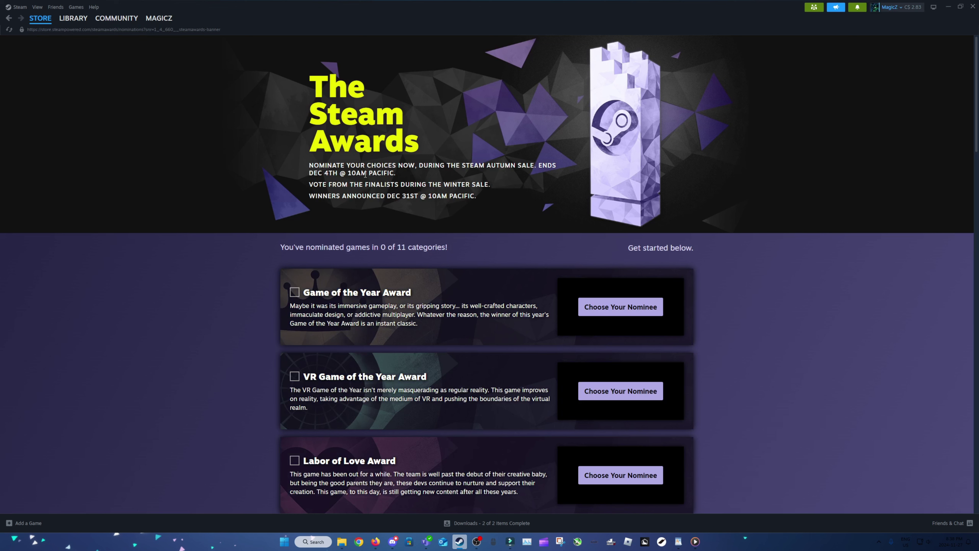
drag(389, 196, 432, 196)
click(318, 165)
drag(310, 173, 352, 173)
click(470, 198)
scroll(458, 257, down, 4)
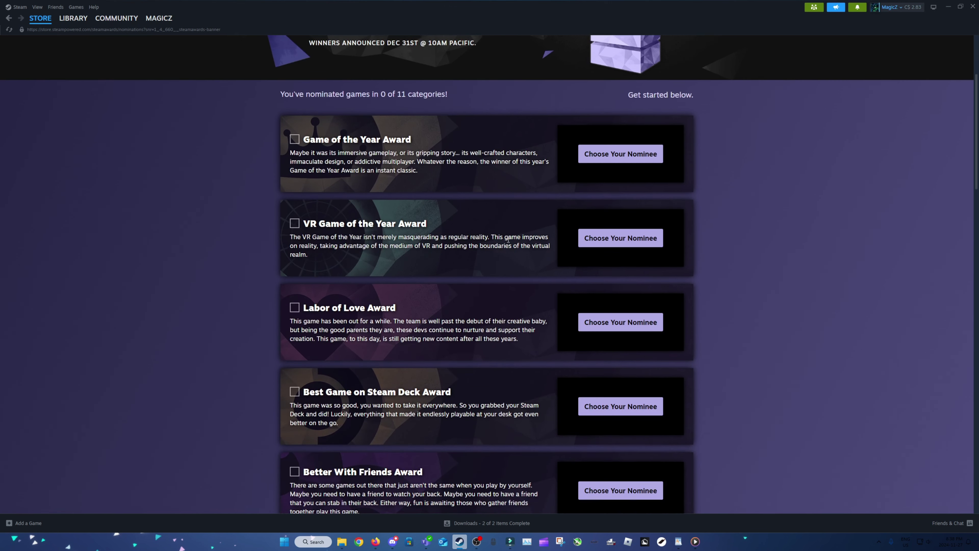
Step: Nominate Satisfactory for Game of the Year
click(597, 155)
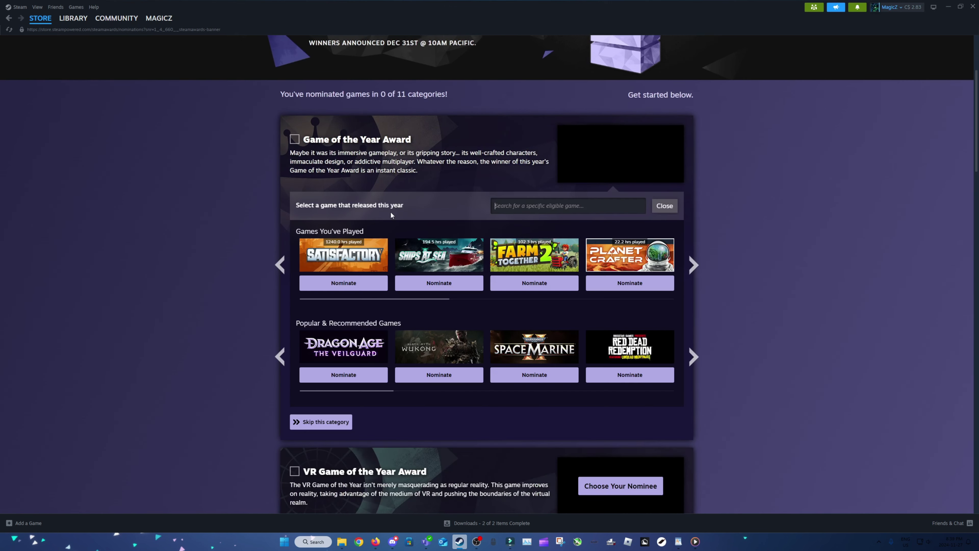
click(344, 283)
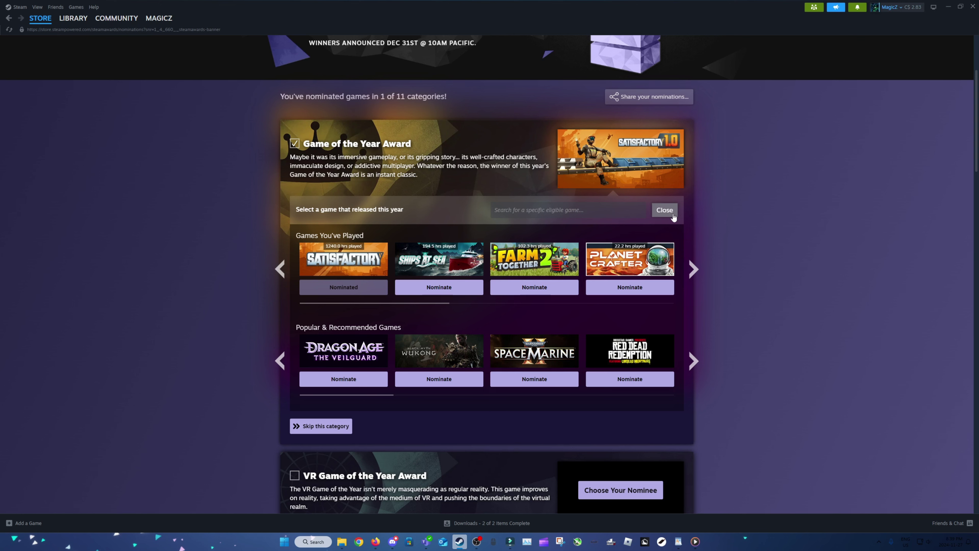
click(665, 210)
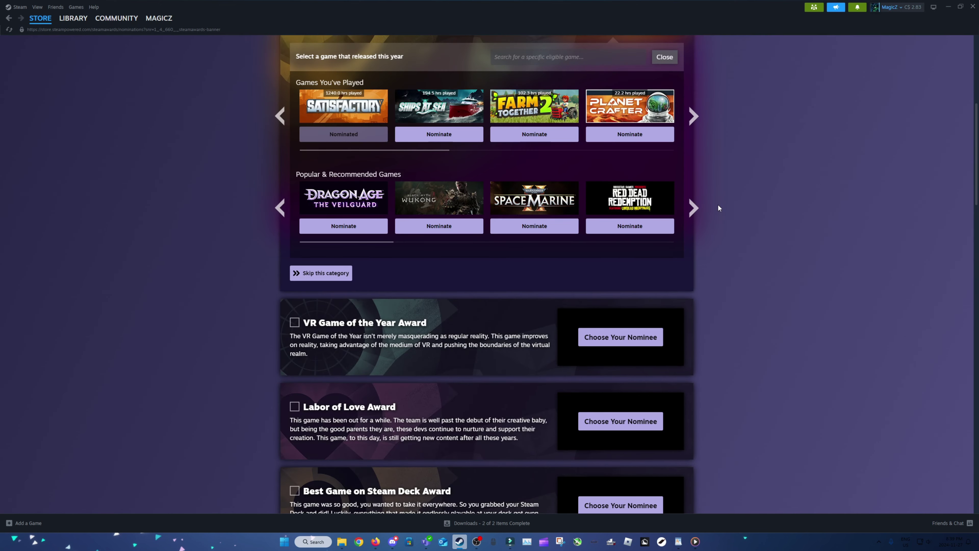
Step: Browse the recommended VR games, then skip the VR Game of the Year category
click(582, 247)
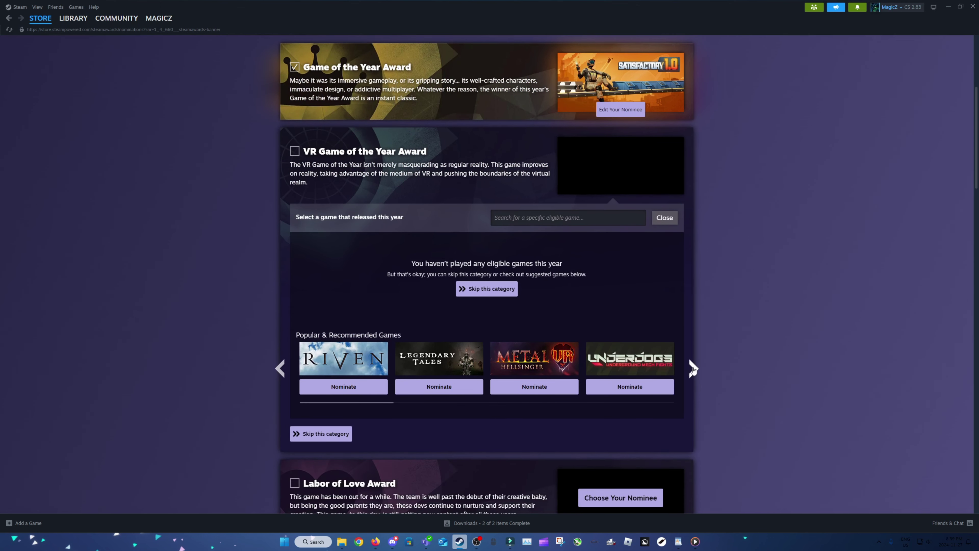
click(693, 368)
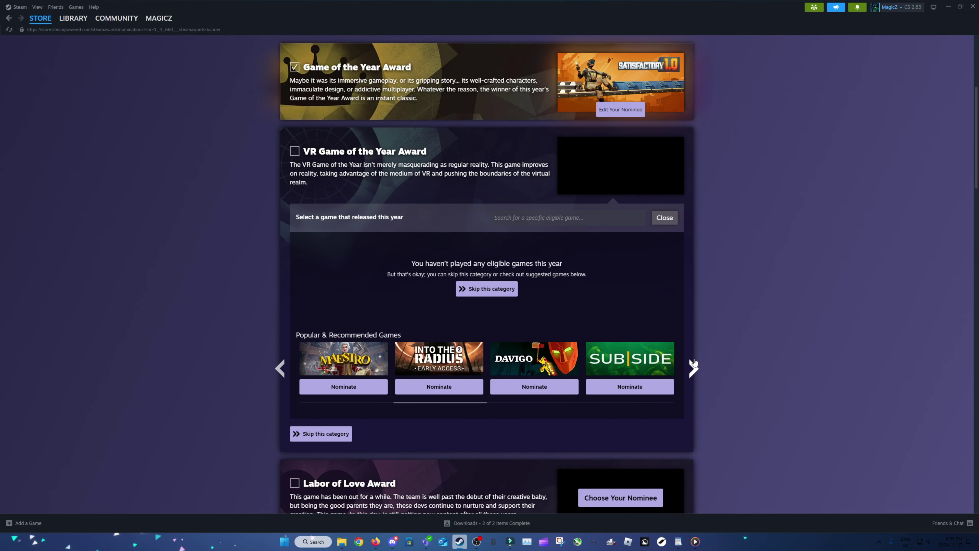
click(694, 364)
click(693, 364)
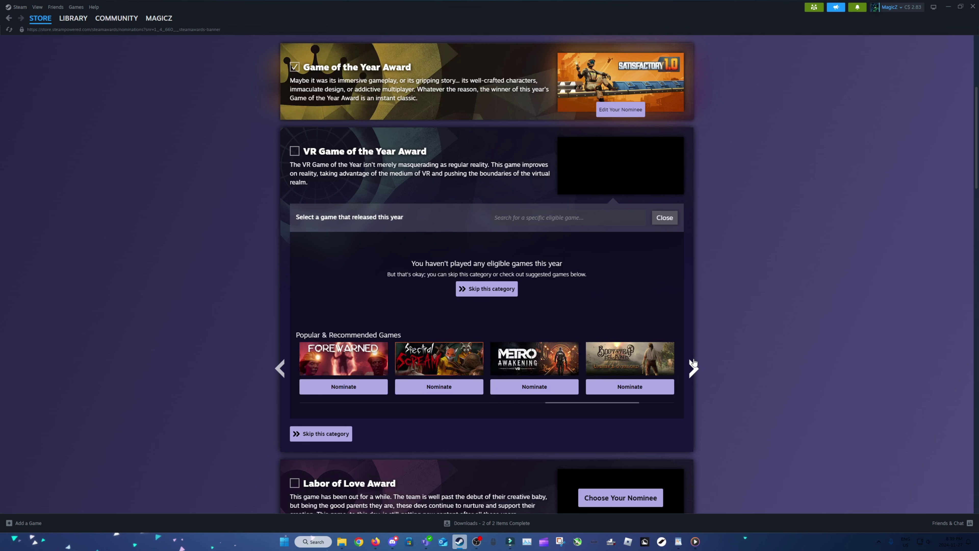
click(692, 364)
click(496, 292)
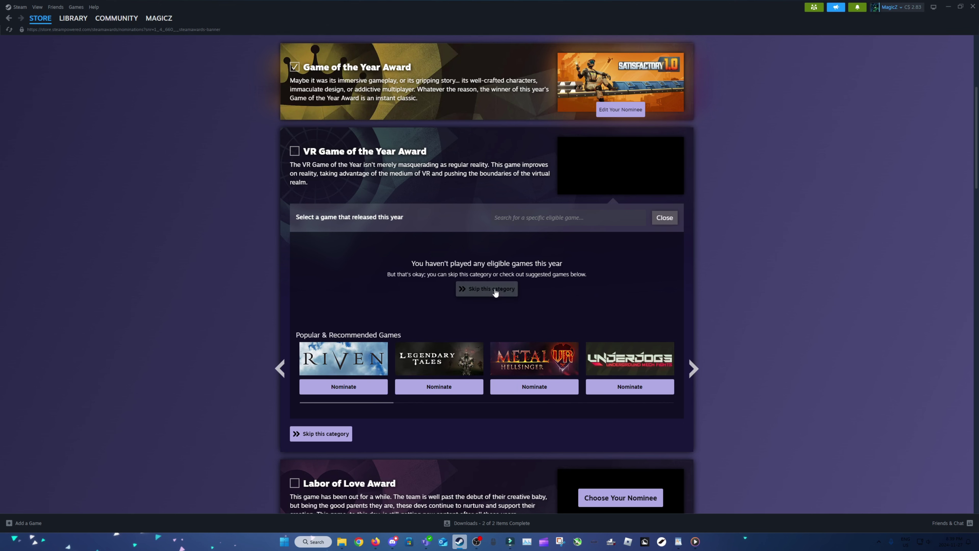
click(663, 218)
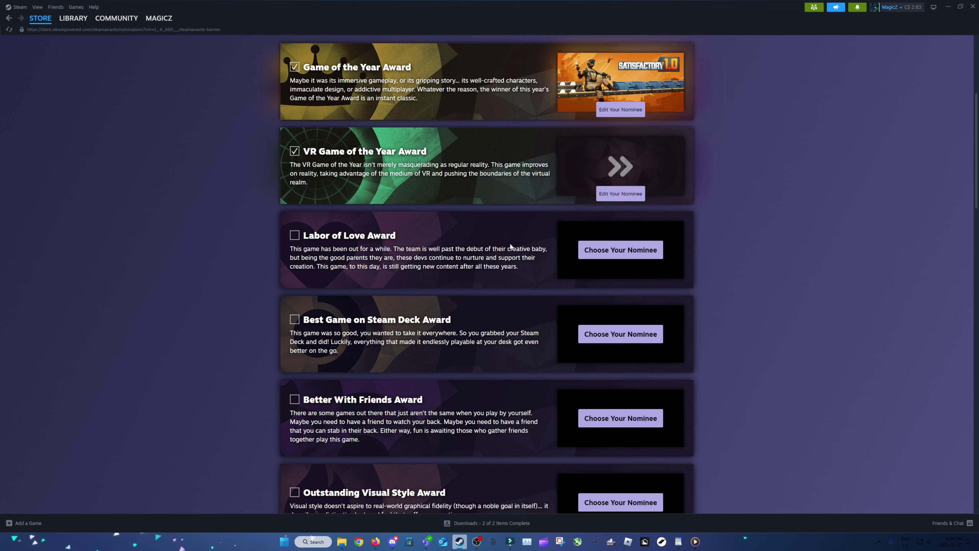
Step: Nominate BeamNG.drive for the Labor of Love Award
click(583, 256)
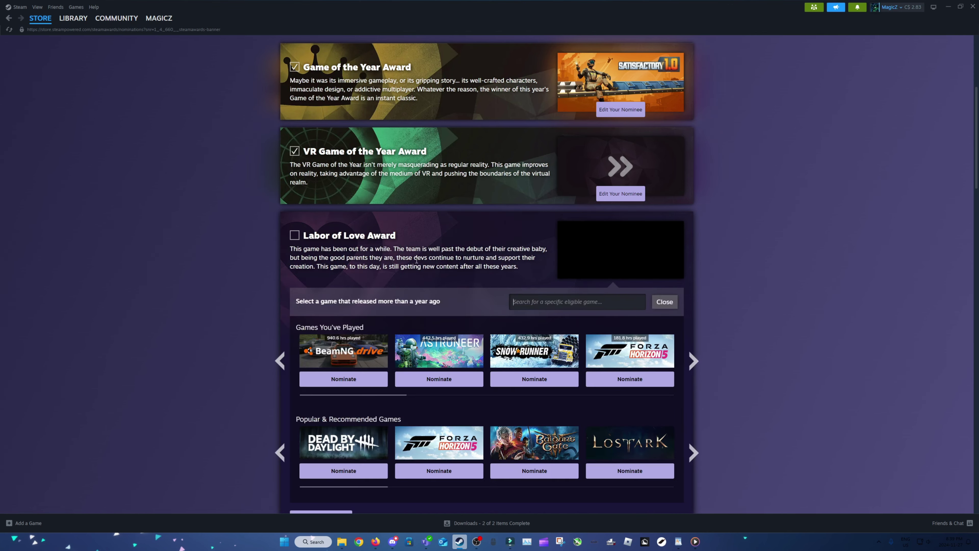
scroll(421, 260, down, 2)
click(344, 302)
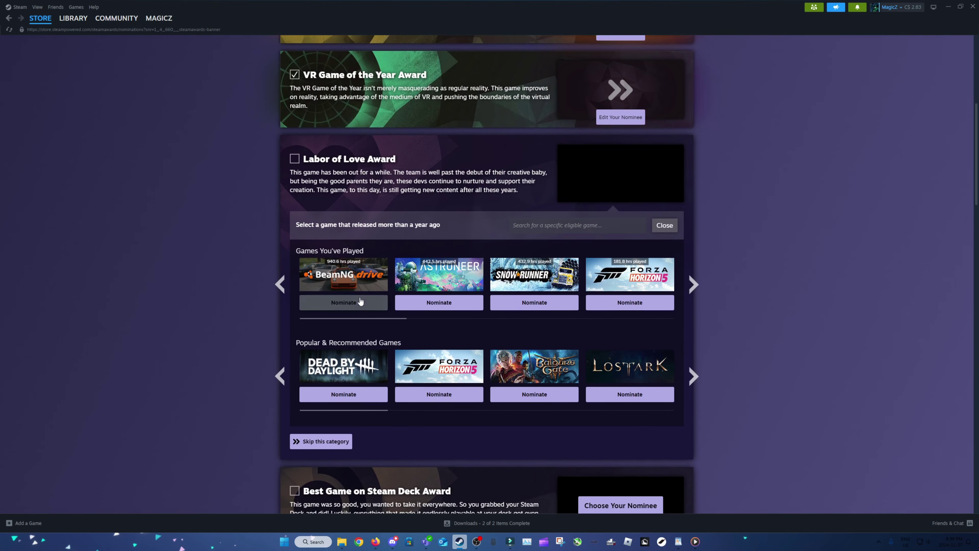
click(673, 226)
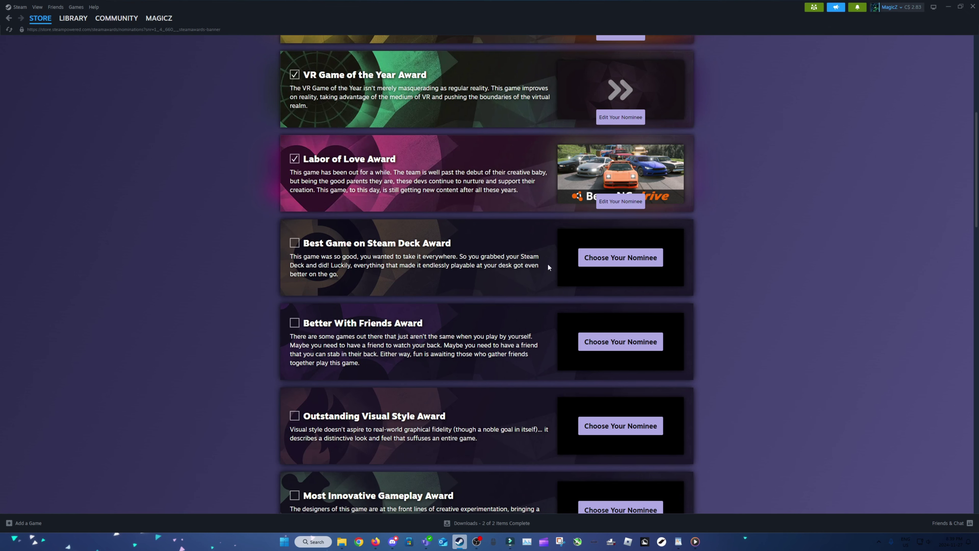
Step: Page through played games and nominate Farm Together 2 for Best Game on Steam Deck
click(588, 263)
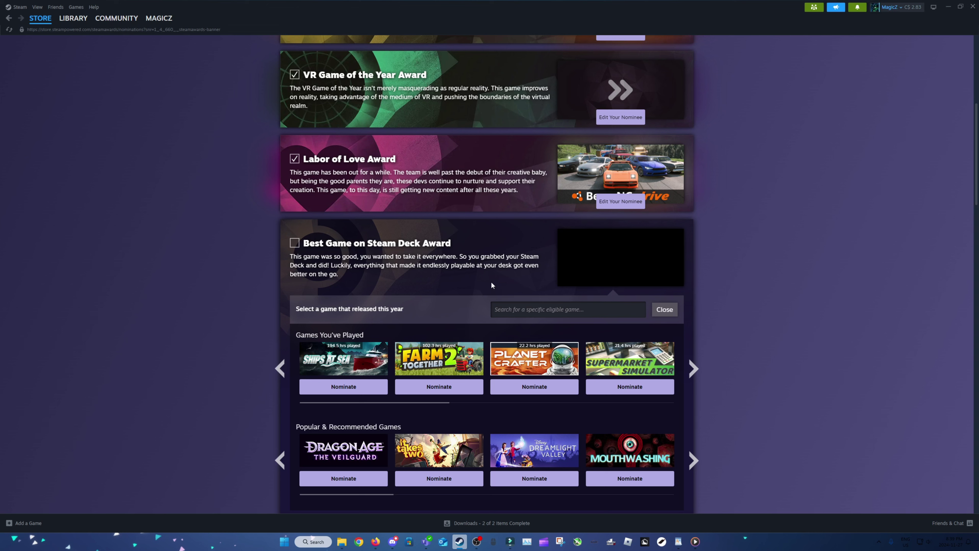
click(497, 289)
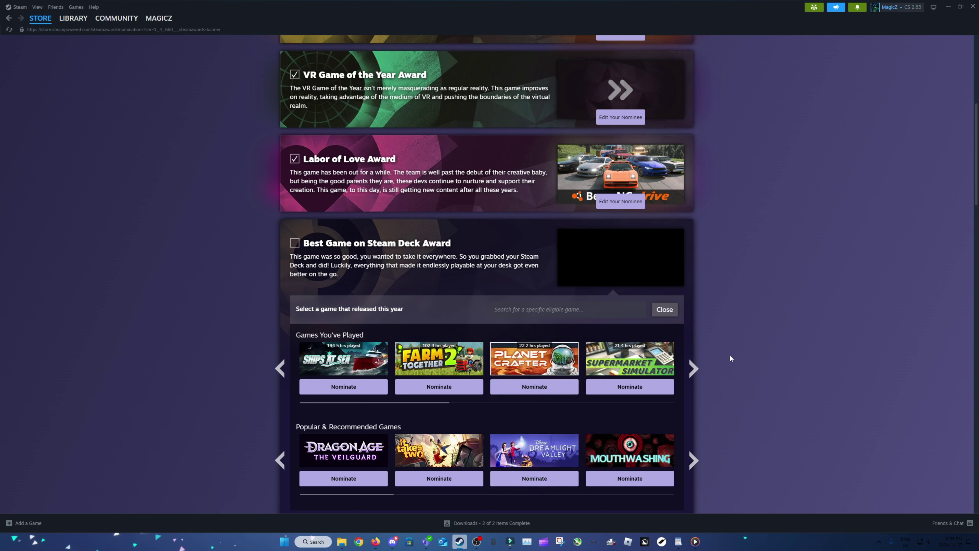
scroll(696, 309, down, 2)
click(693, 291)
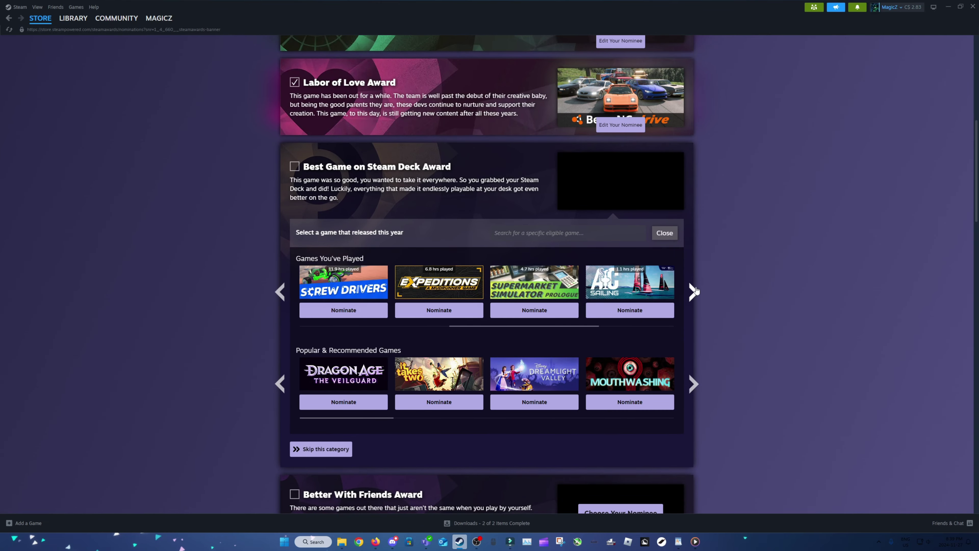
click(694, 290)
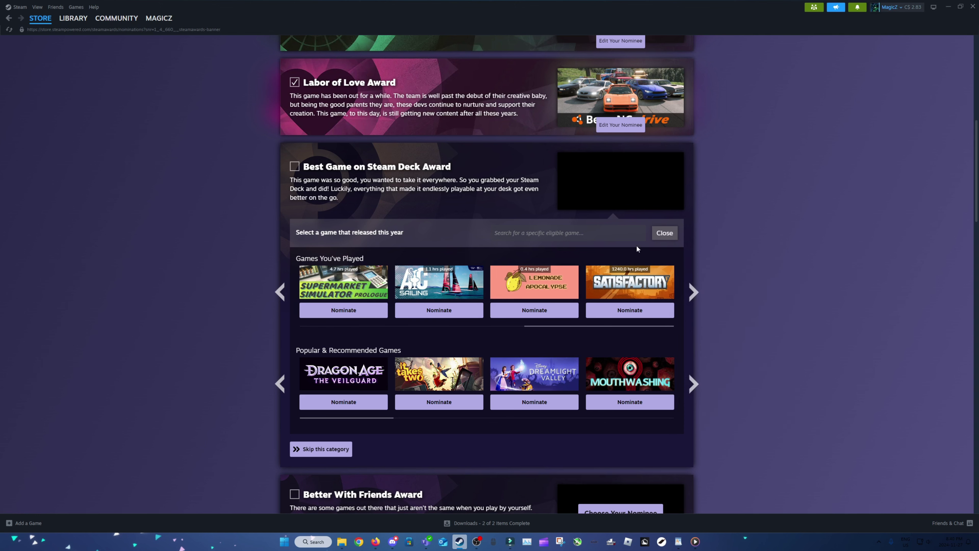
click(696, 288)
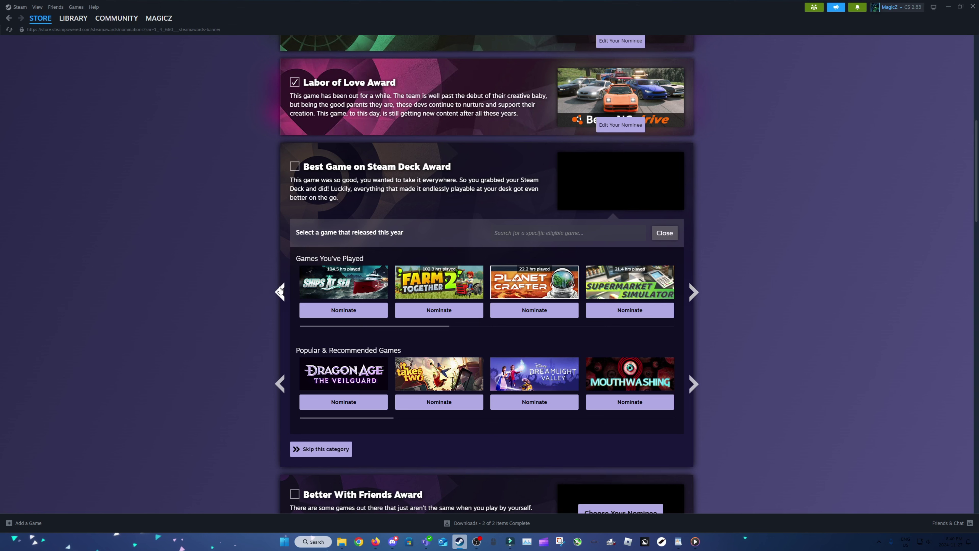
click(446, 314)
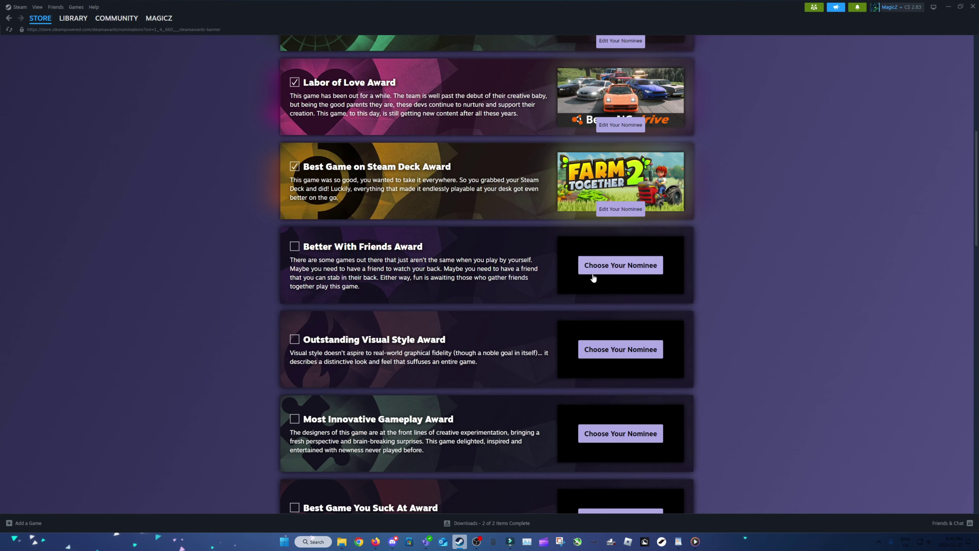
Step: Nominate Satisfactory for the Better With Friends Award and close its picker
click(602, 271)
scroll(513, 367, right, 4)
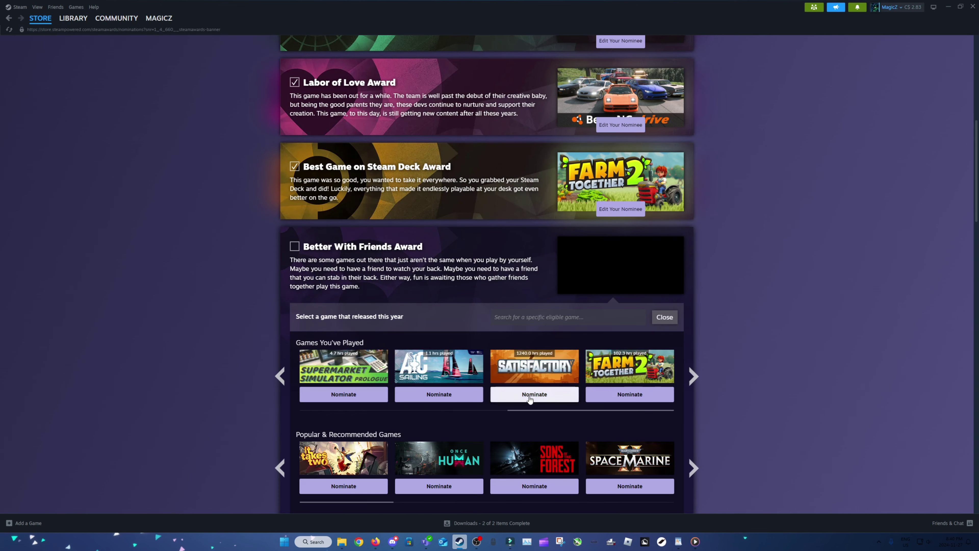
click(535, 394)
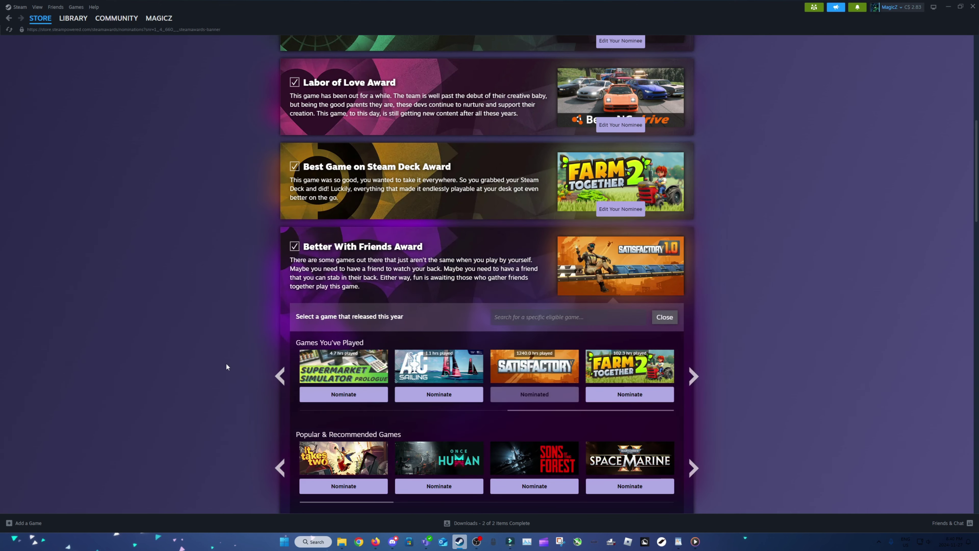
click(272, 379)
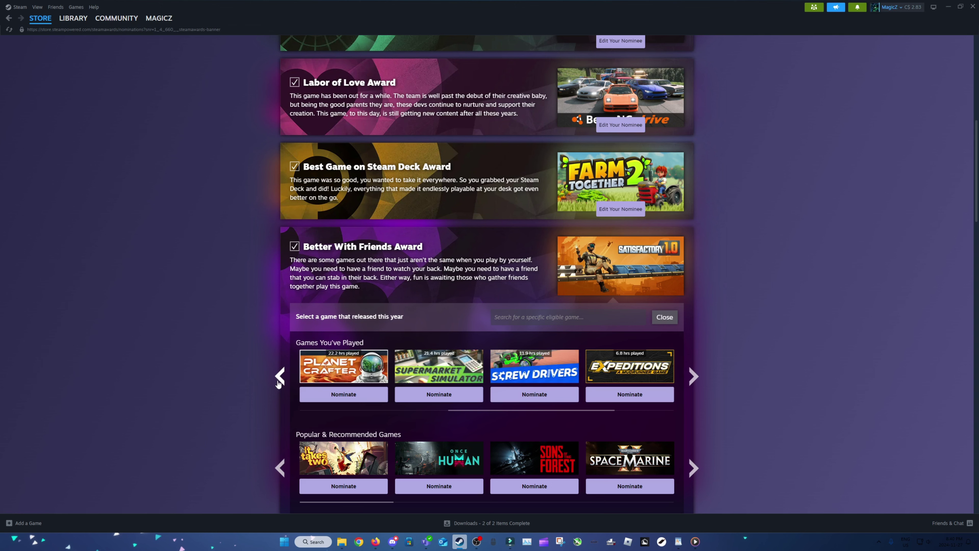
click(272, 379)
click(271, 379)
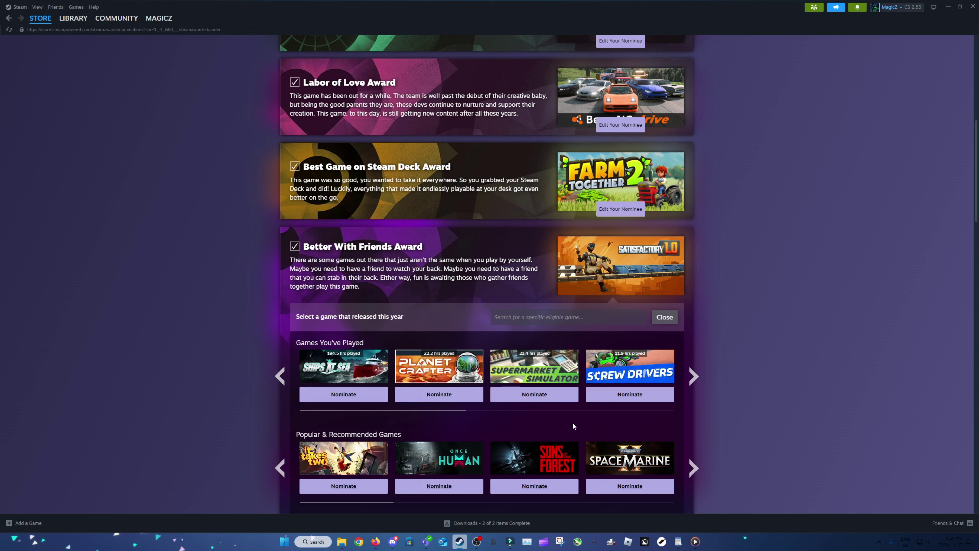
triple_click(519, 426)
click(697, 363)
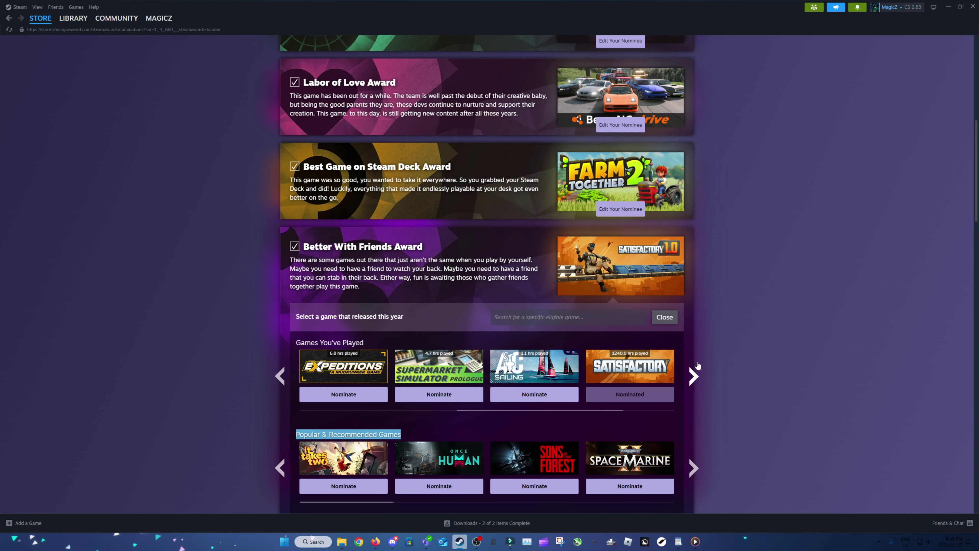
click(692, 368)
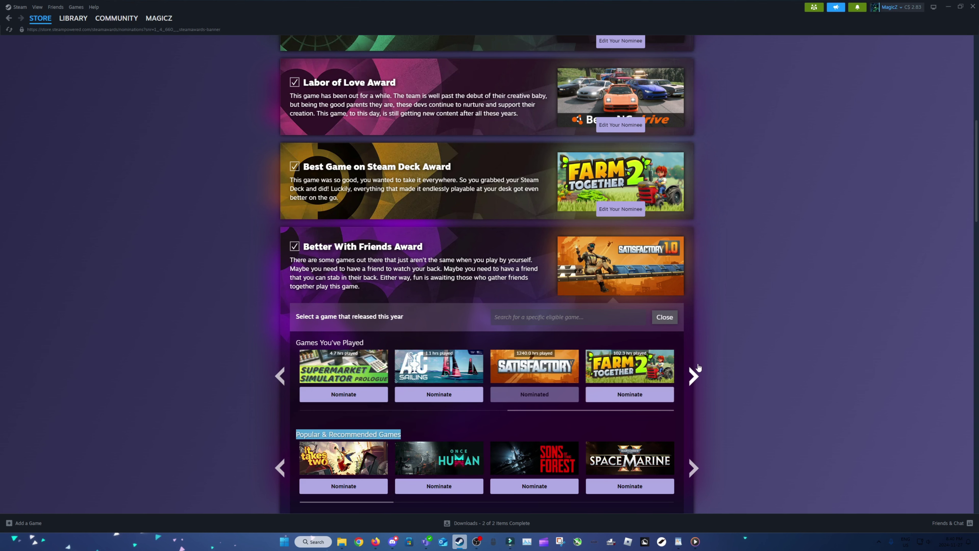
click(665, 318)
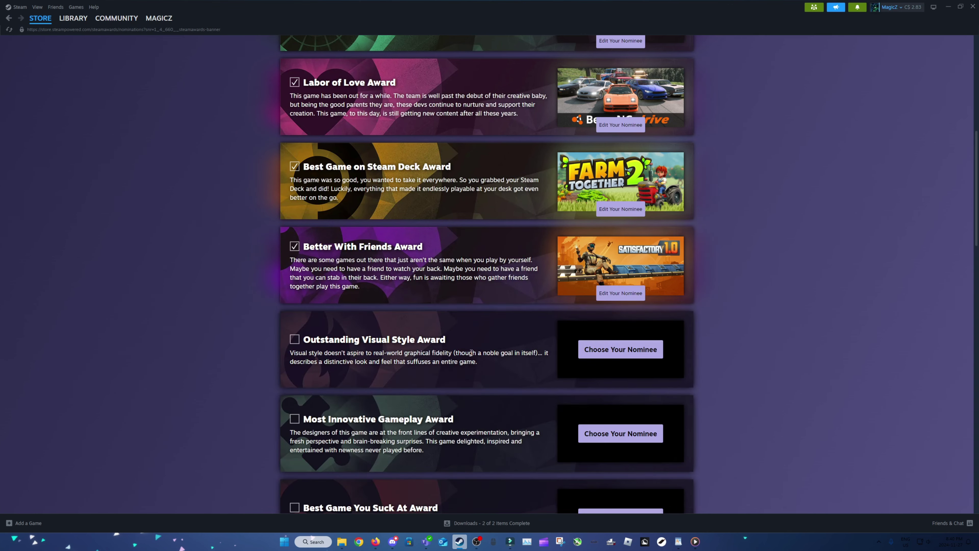
Step: Skip the Outstanding Visual Style Award category
click(610, 354)
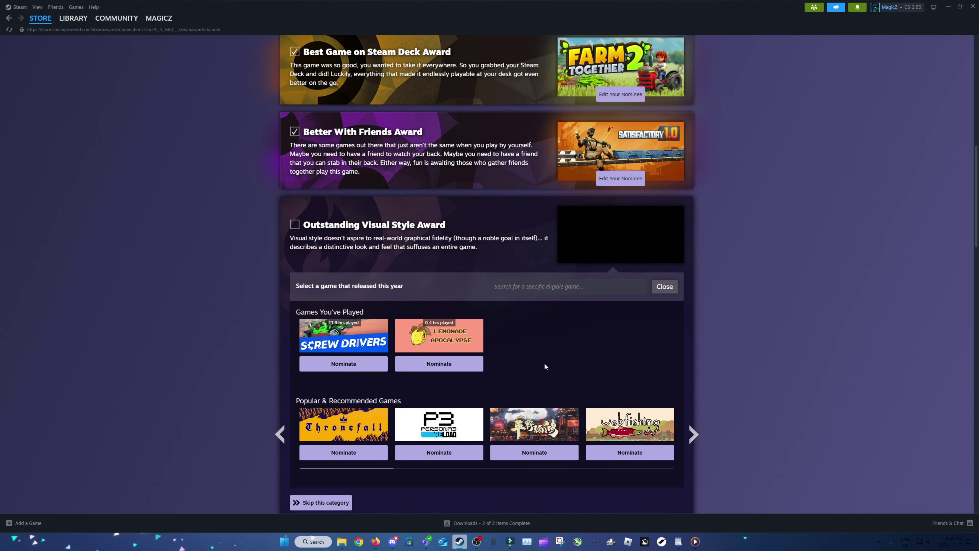
scroll(544, 358, down, 2)
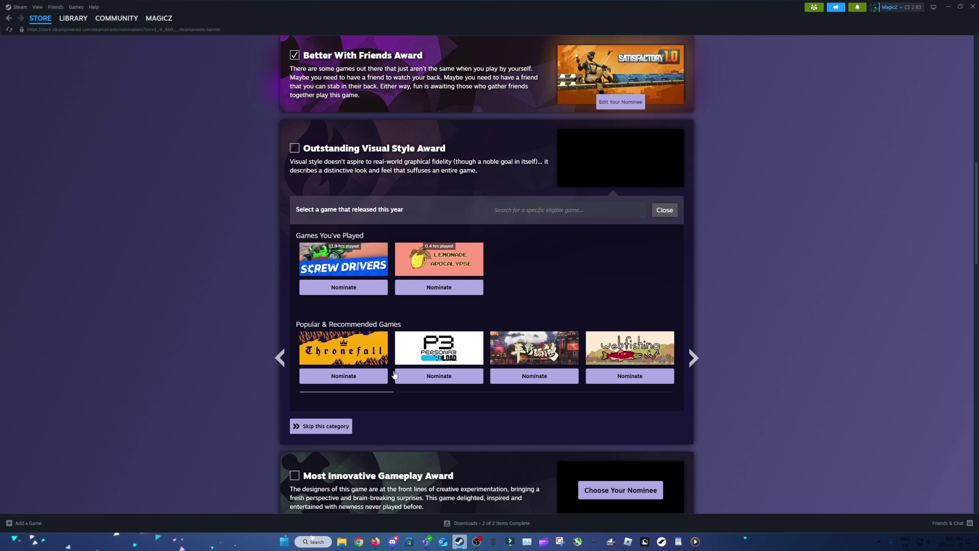
click(335, 426)
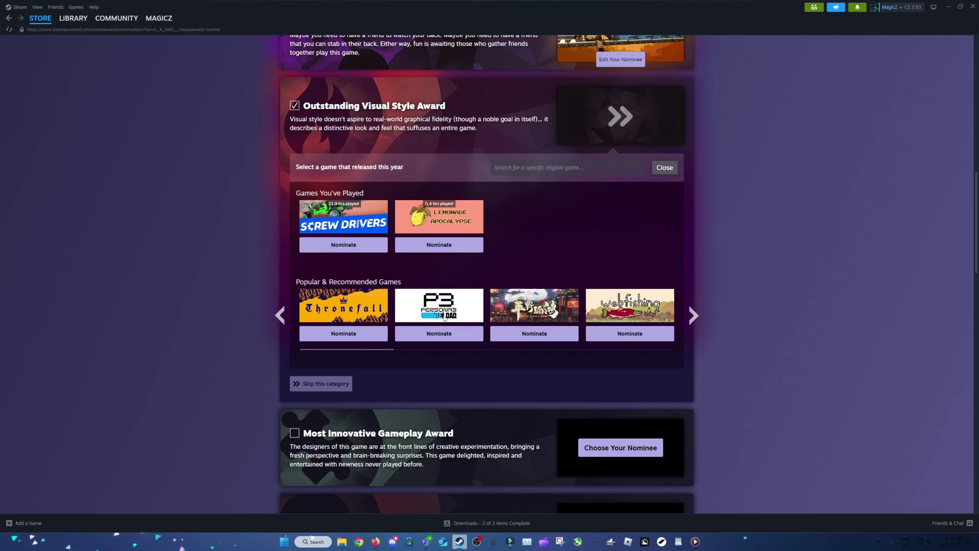
scroll(501, 308, down, 5)
scroll(619, 188, up, 4)
click(669, 175)
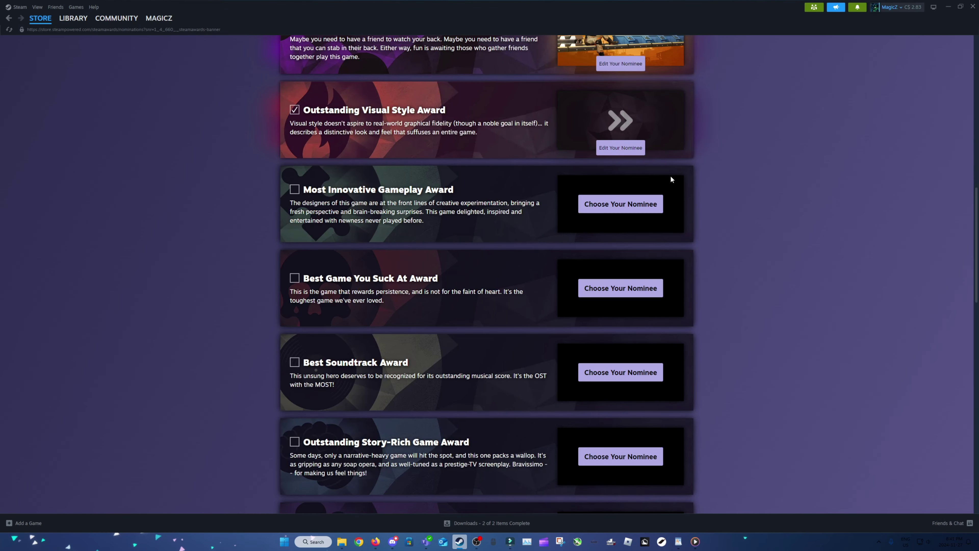
Step: Page through played games and nominate Satisfactory for Most Innovative Gameplay
click(590, 205)
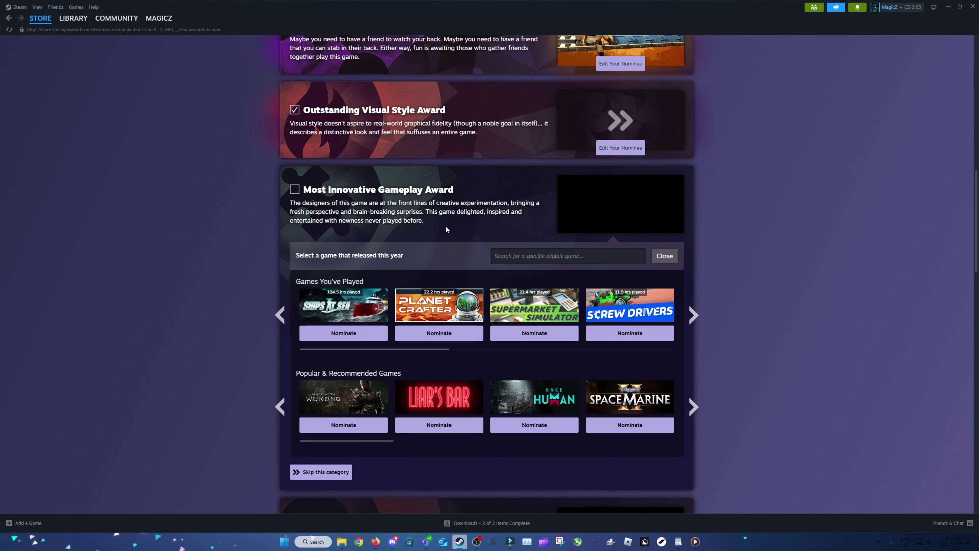
click(693, 315)
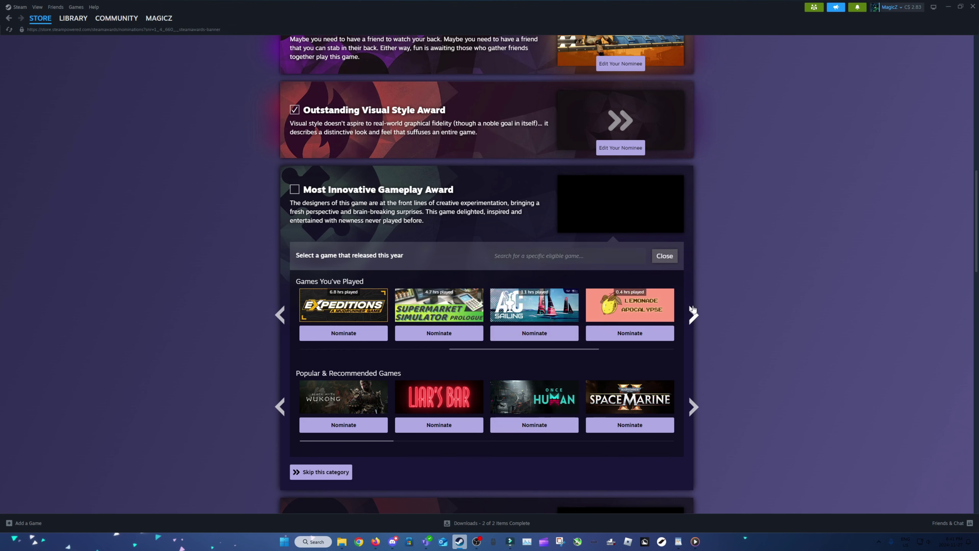
click(692, 311)
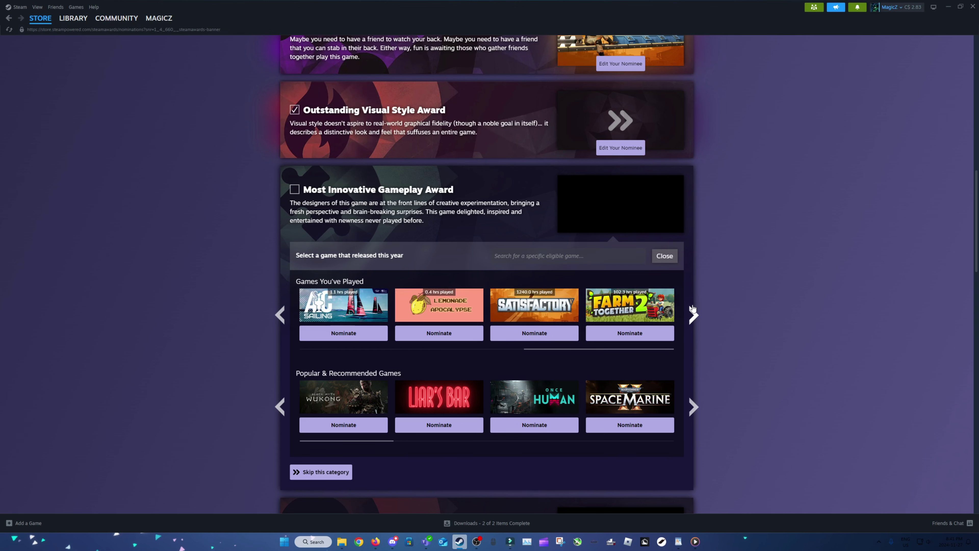
click(693, 311)
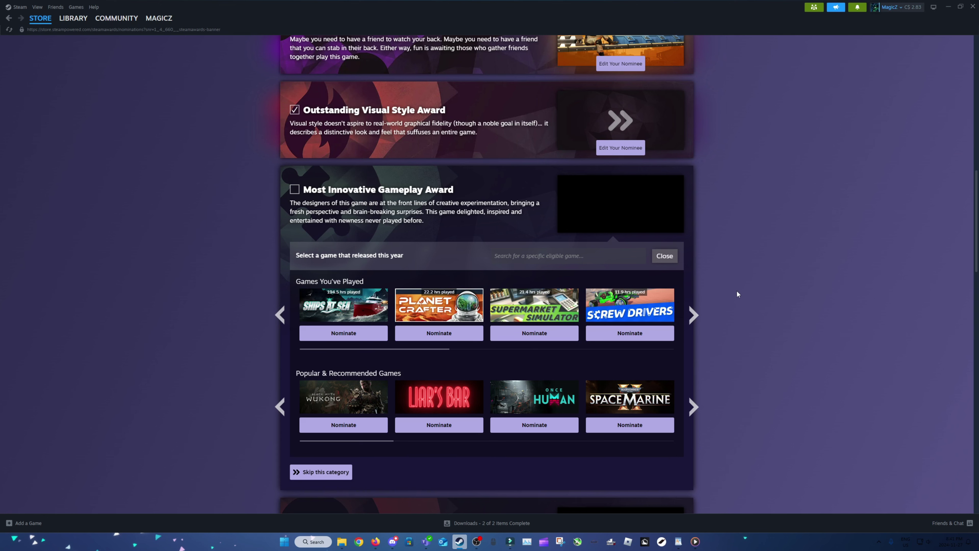
click(534, 333)
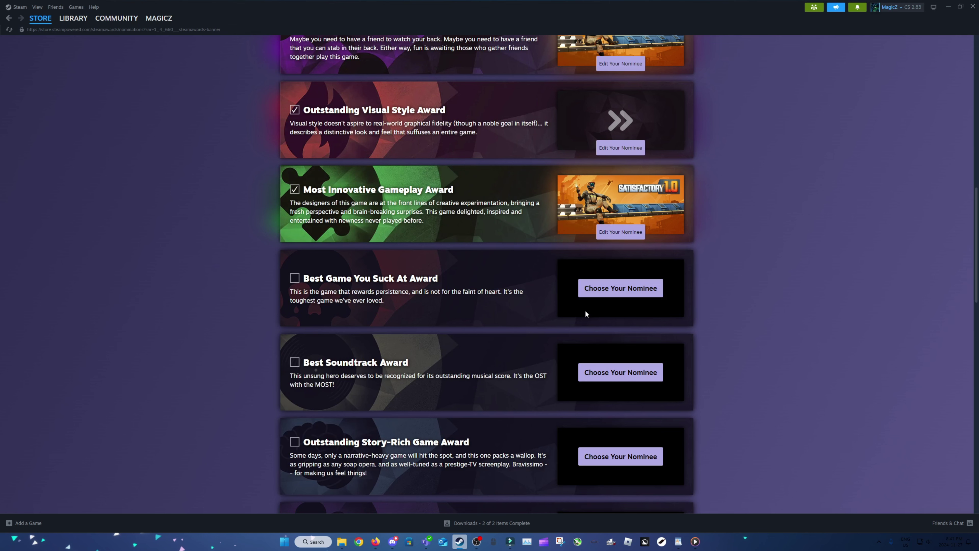
Step: Skip the Best Game You Suck At Award category
click(631, 289)
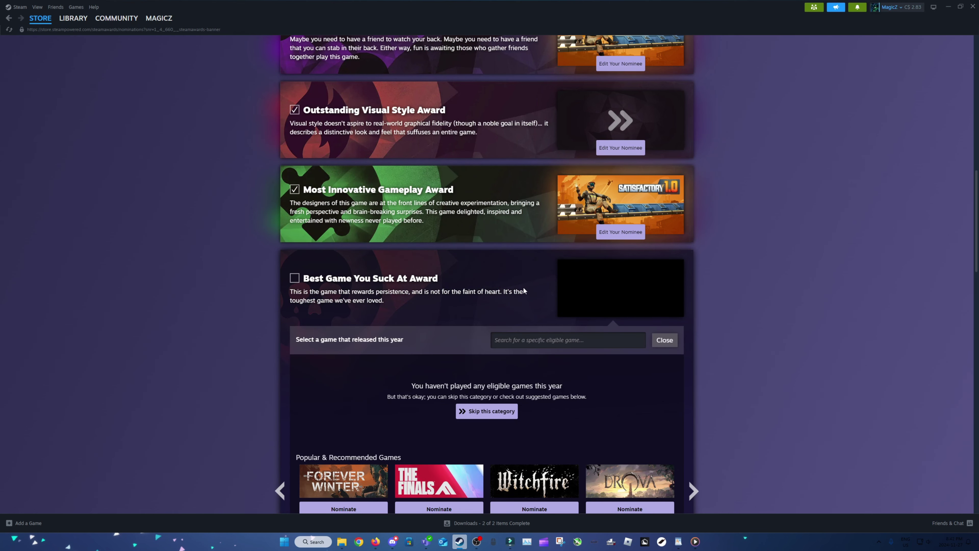
click(427, 278)
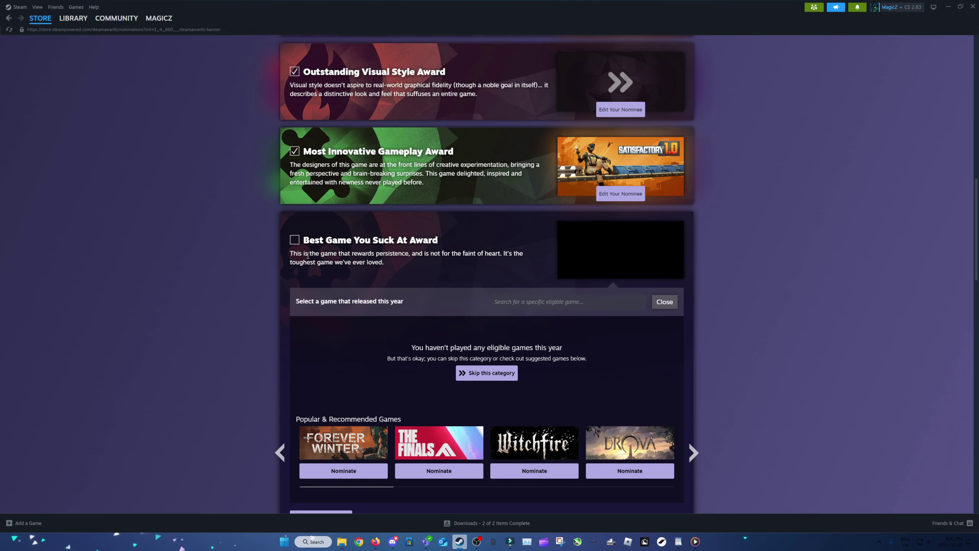
scroll(415, 267, down, 2)
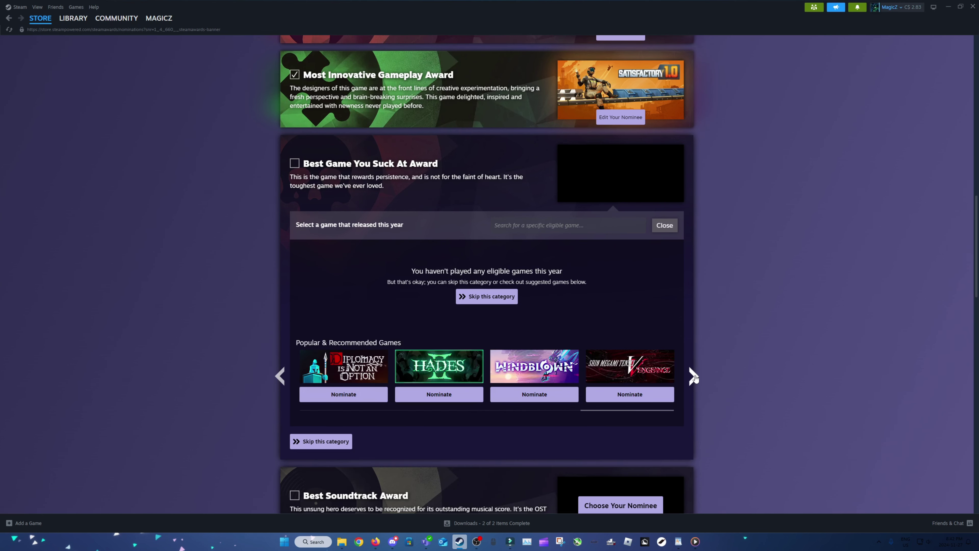
scroll(562, 290, down, 6)
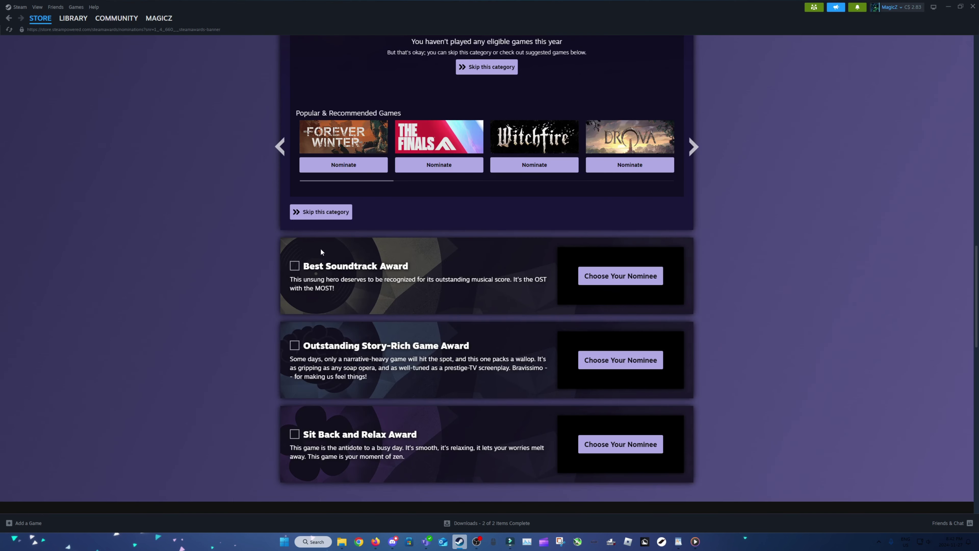
scroll(733, 242, up, 4)
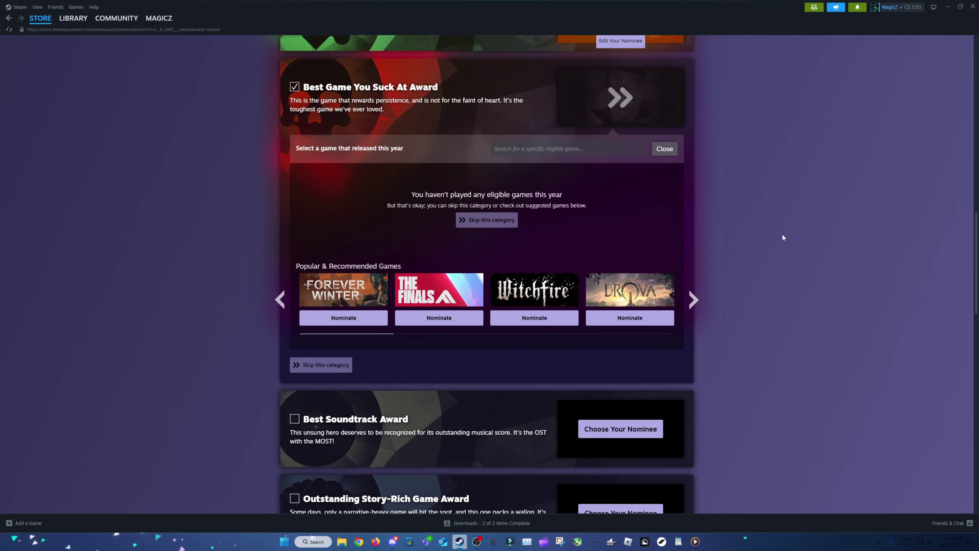
scroll(770, 228, down, 6)
Step: Search Best Soundtrack's eligible games for 'sub', clear the search, and skip the category
click(636, 195)
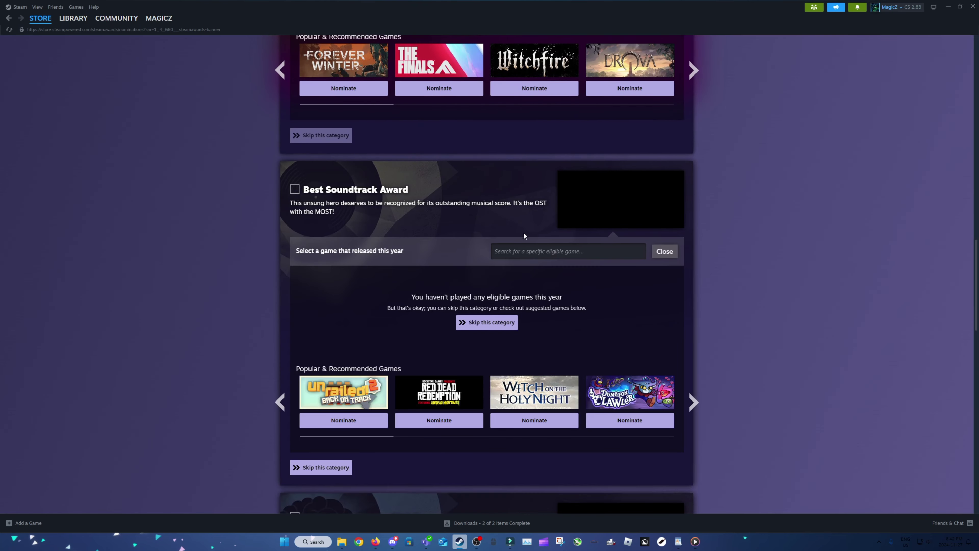
click(636, 303)
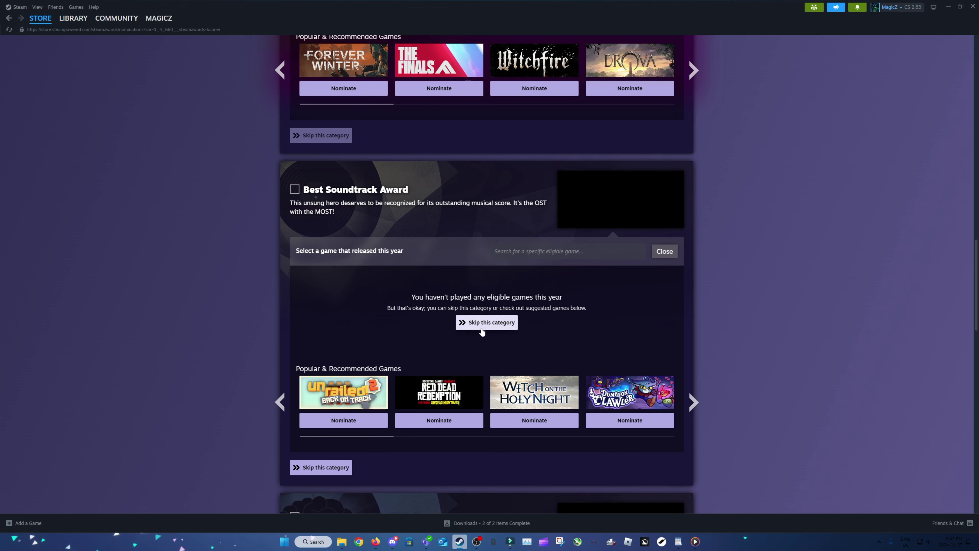
scroll(443, 324, down, 2)
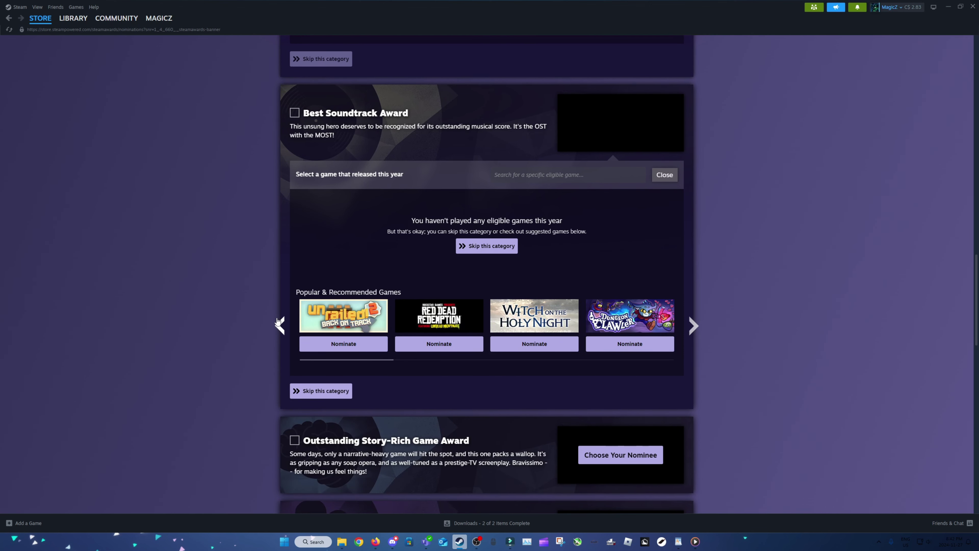
click(694, 326)
click(693, 326)
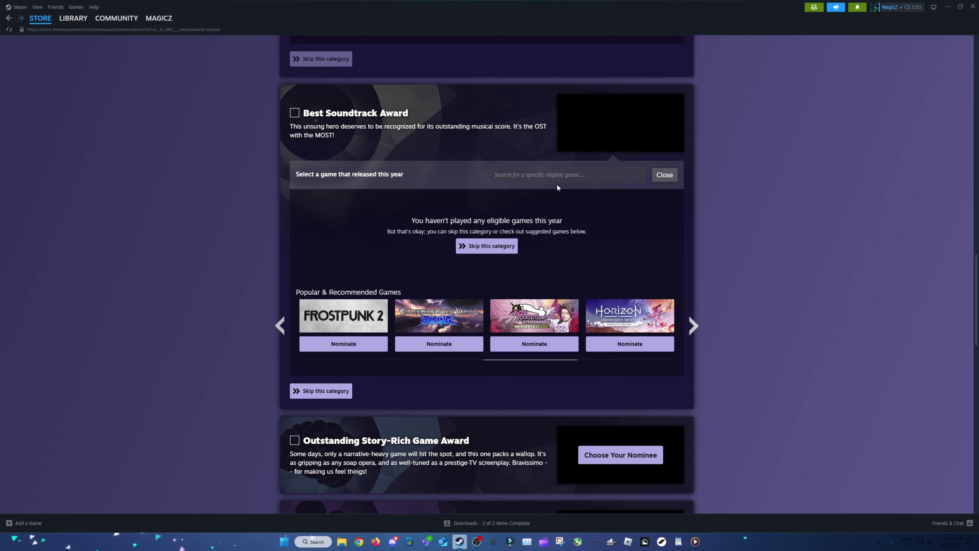
click(557, 175)
text(sub)
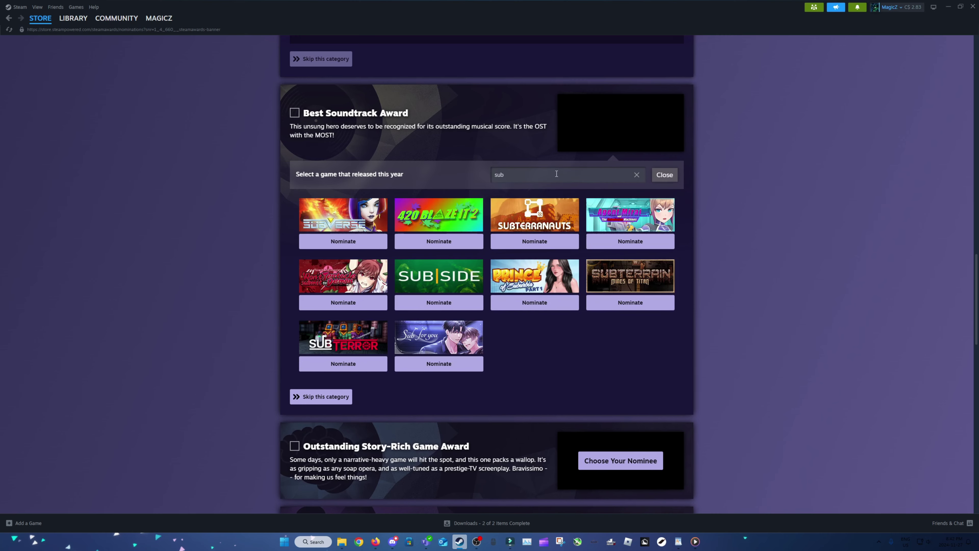
key(BackSpace)
key(BackSpace)
key(BackSpace)
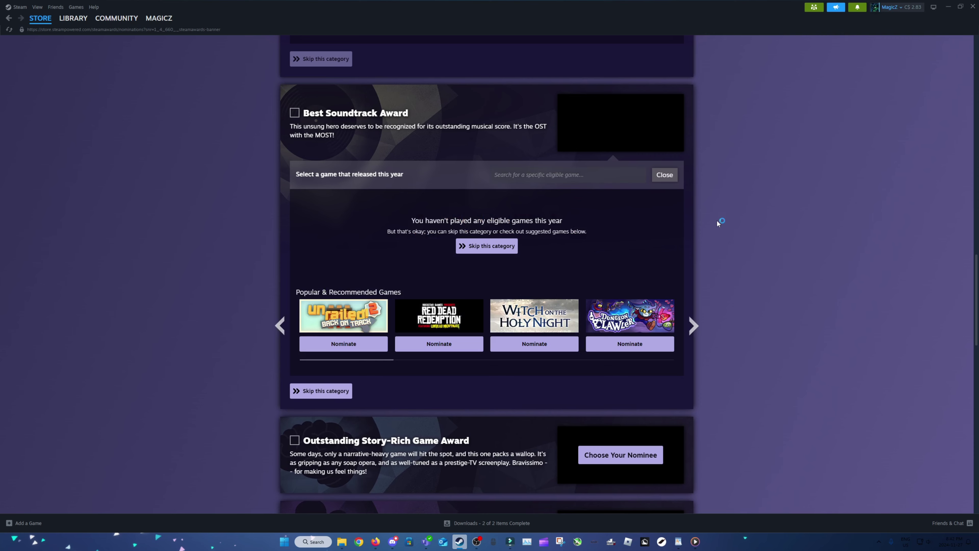
click(347, 390)
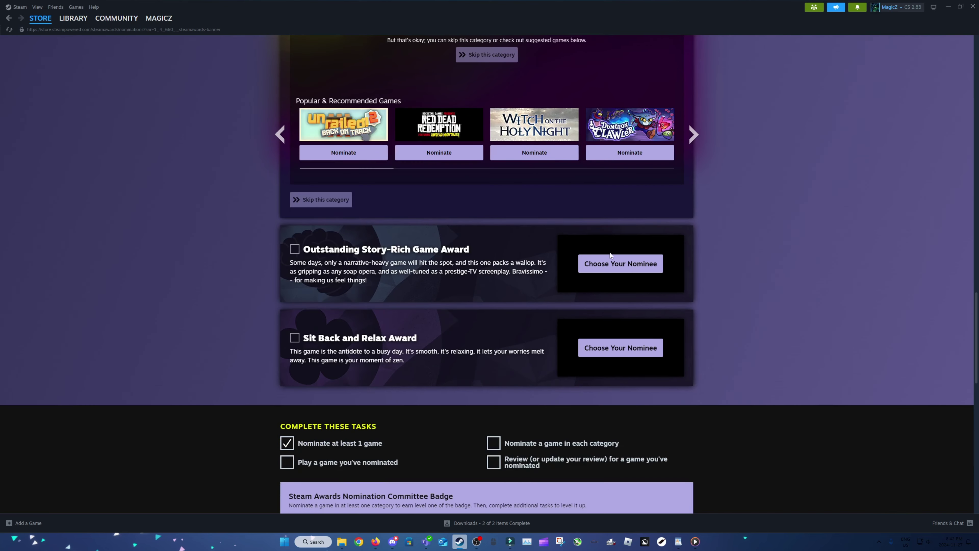
click(611, 258)
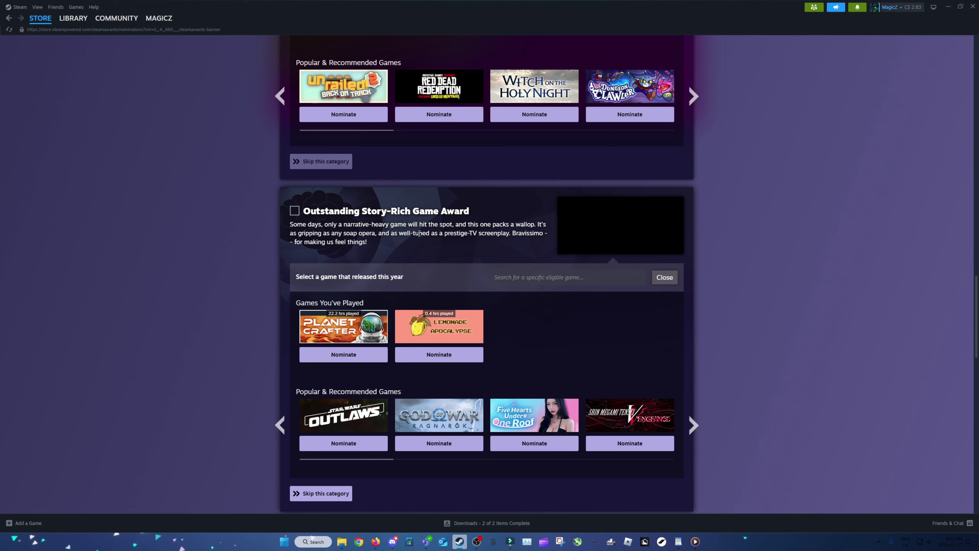
Step: Skip the Outstanding Story-Rich Game Award category and close its game picker
click(320, 493)
mouse_move(529, 418)
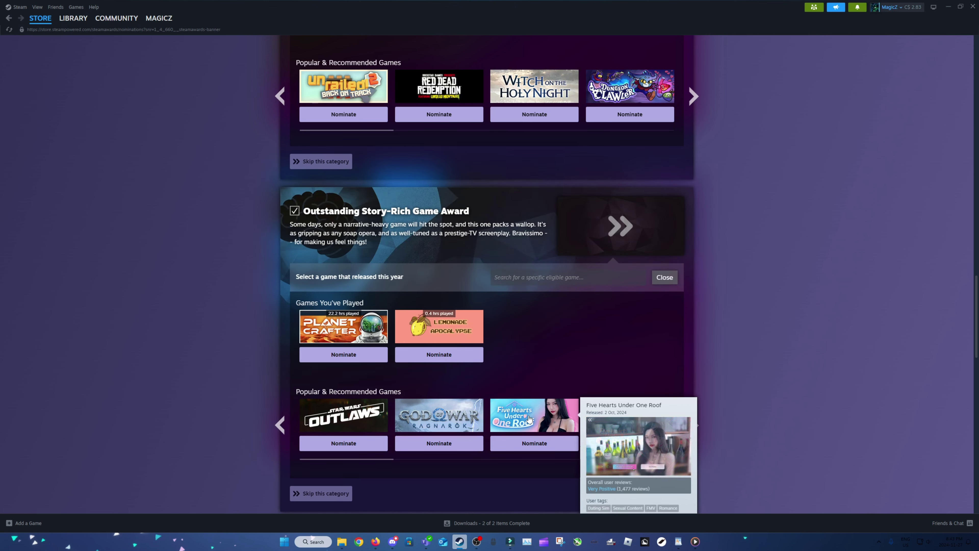
scroll(616, 325, down, 3)
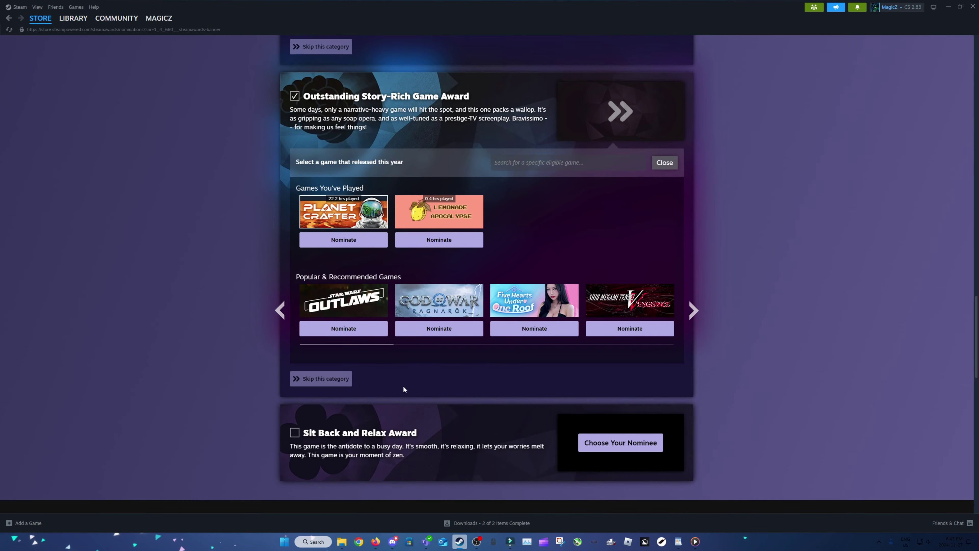
scroll(403, 385, down, 2)
click(664, 86)
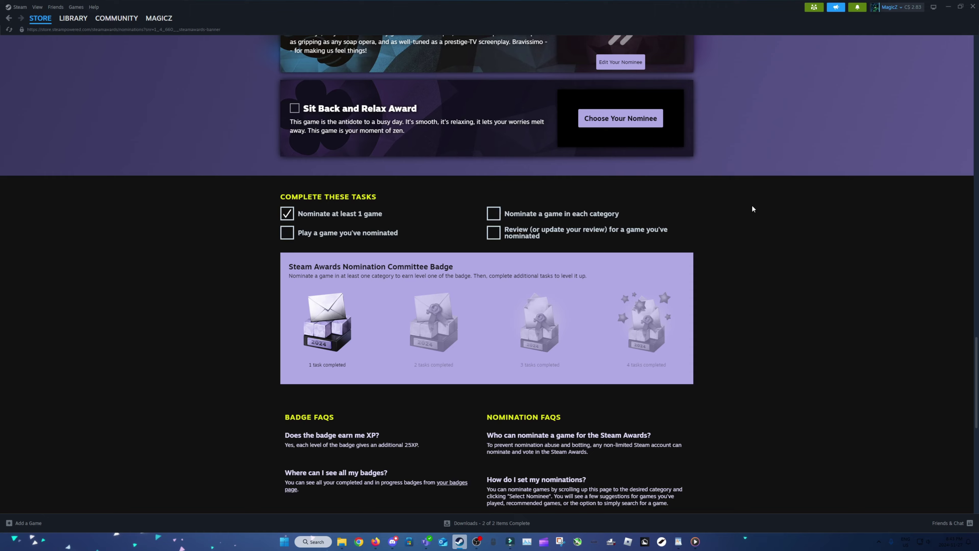
scroll(764, 220, up, 2)
Step: Page through played games to Ships At Sea and nominate it for Sit Back and Relax
click(620, 195)
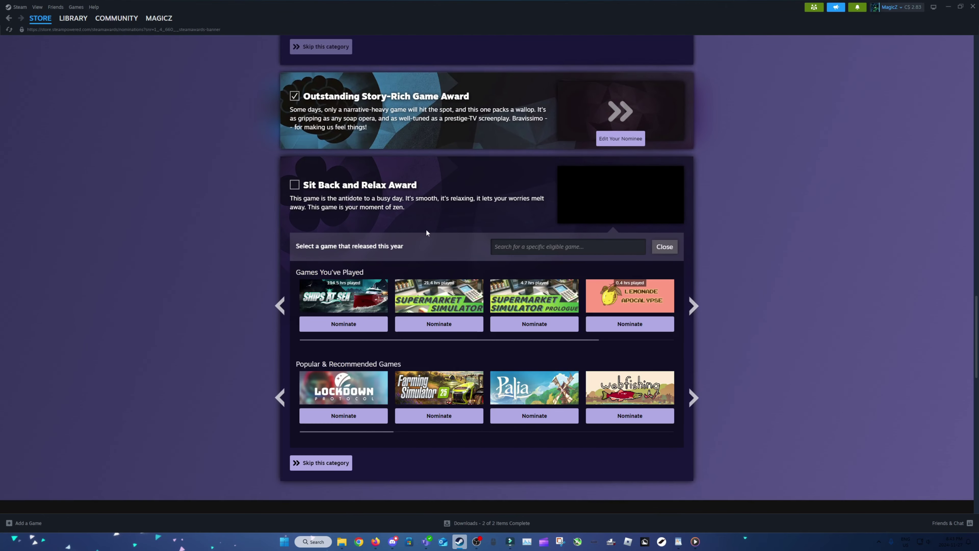
click(690, 302)
click(690, 301)
click(690, 301)
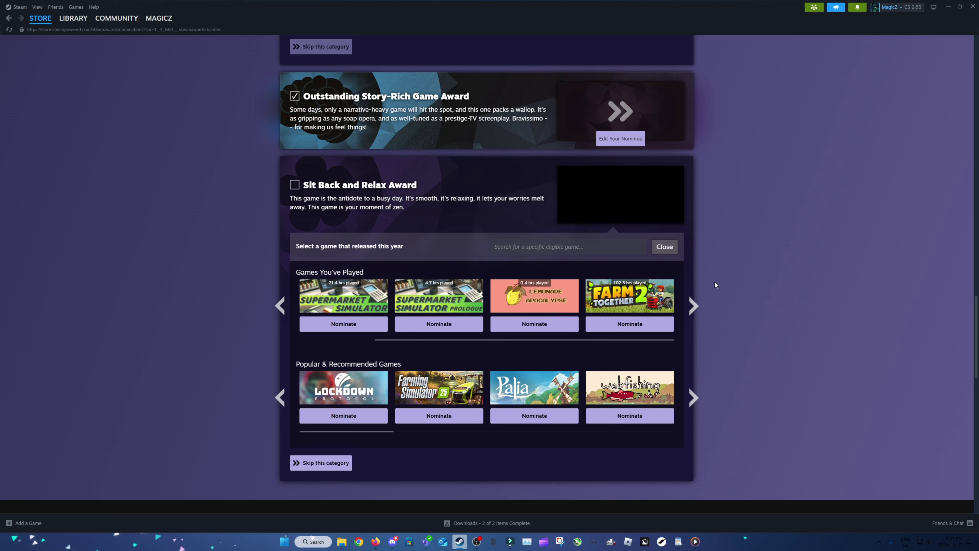
click(279, 307)
click(279, 307)
click(279, 306)
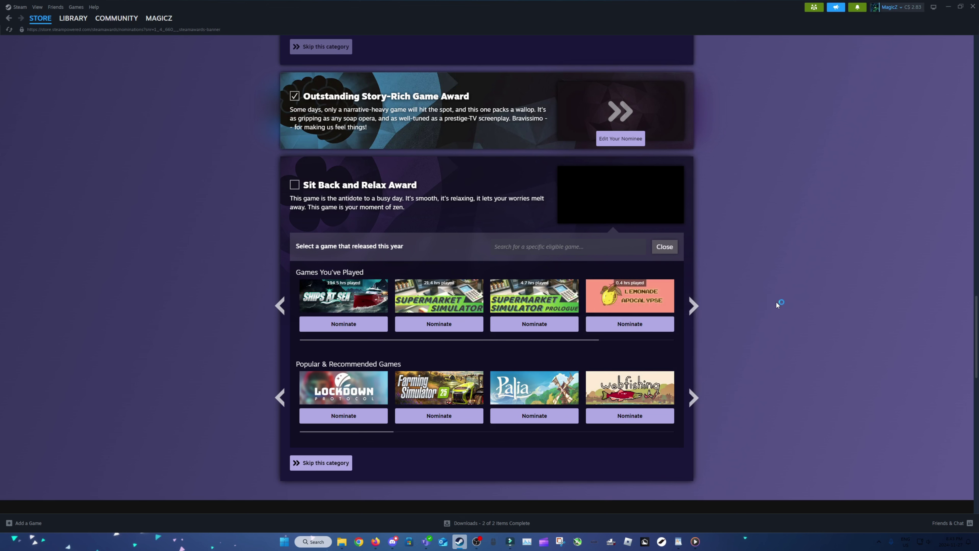
click(336, 321)
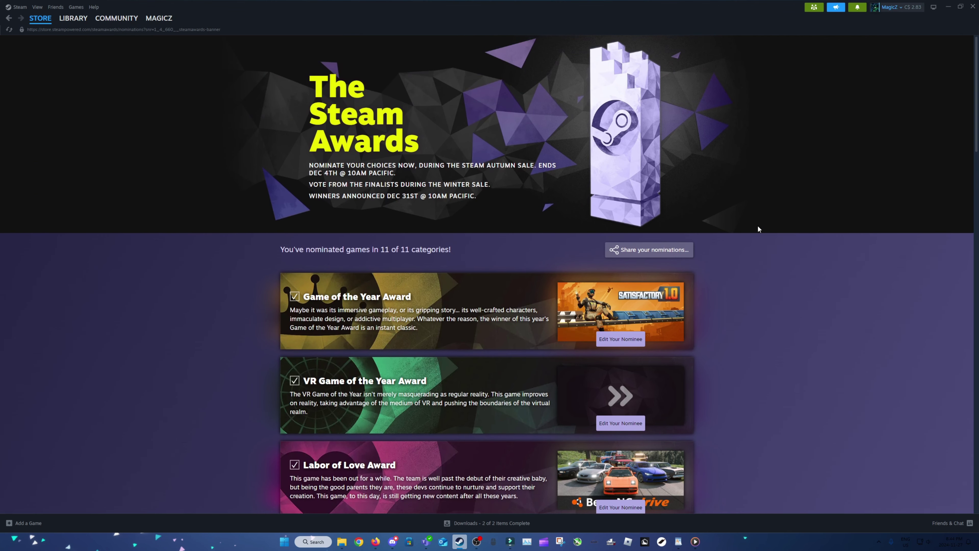
scroll(748, 225, down, 2)
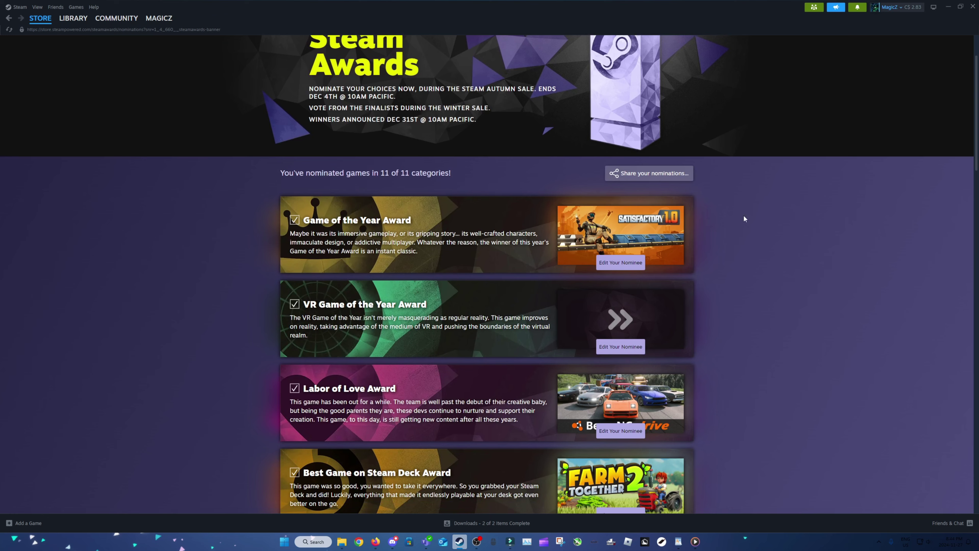
scroll(506, 246, down, 5)
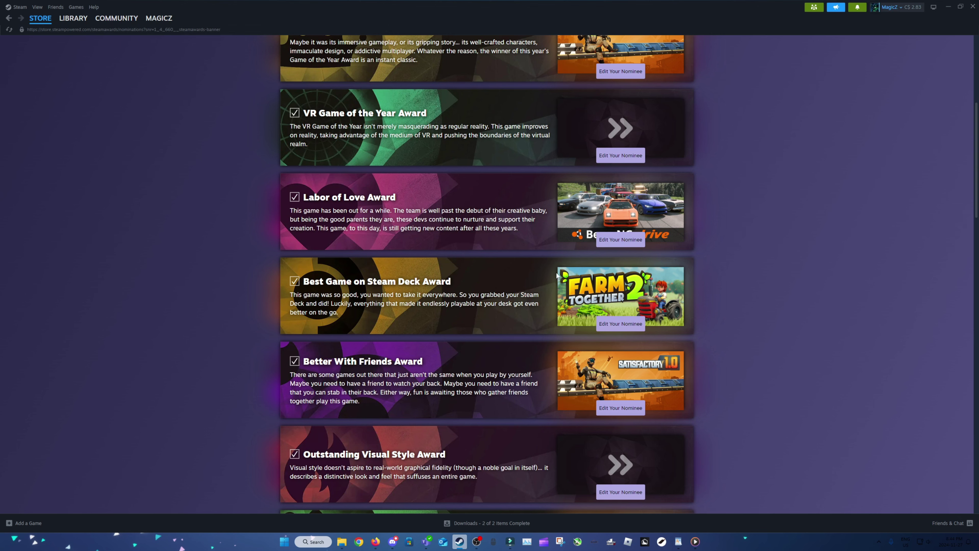
scroll(491, 282, down, 5)
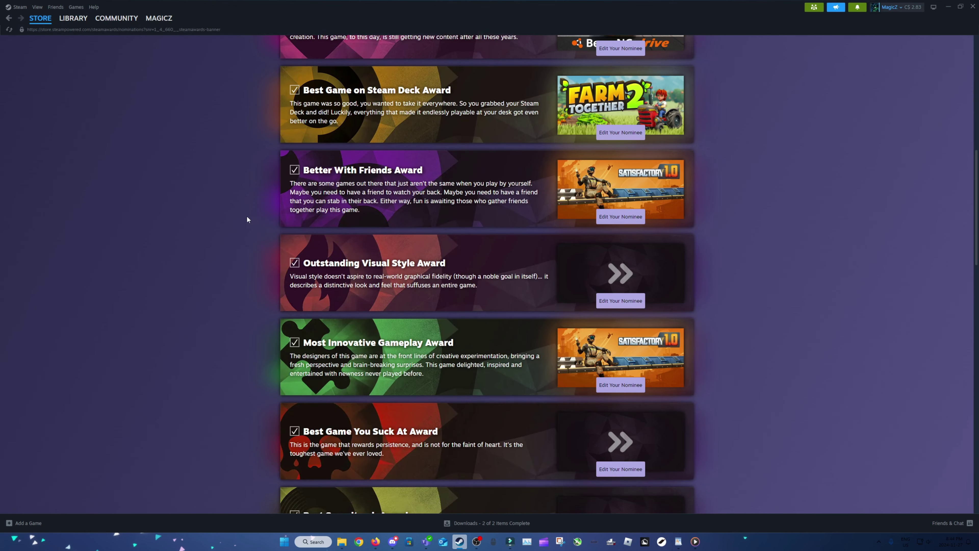
scroll(270, 220, down, 3)
drag(362, 223, 603, 217)
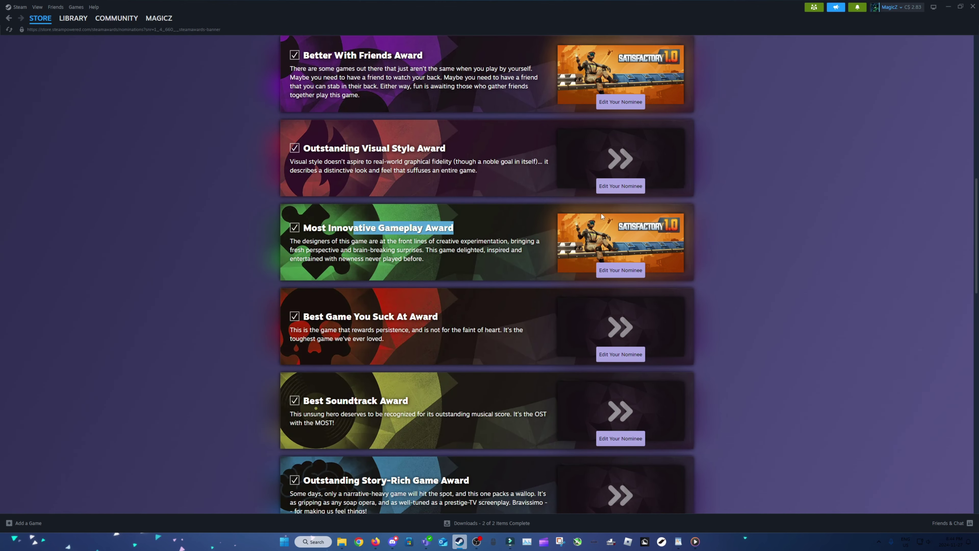
click(512, 237)
scroll(513, 239, down, 6)
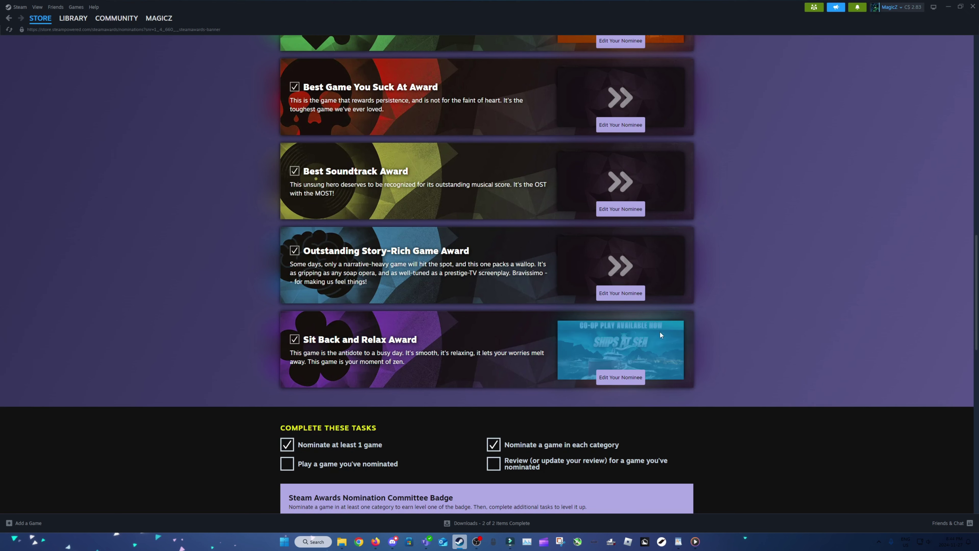
scroll(760, 308, down, 7)
triple_click(456, 195)
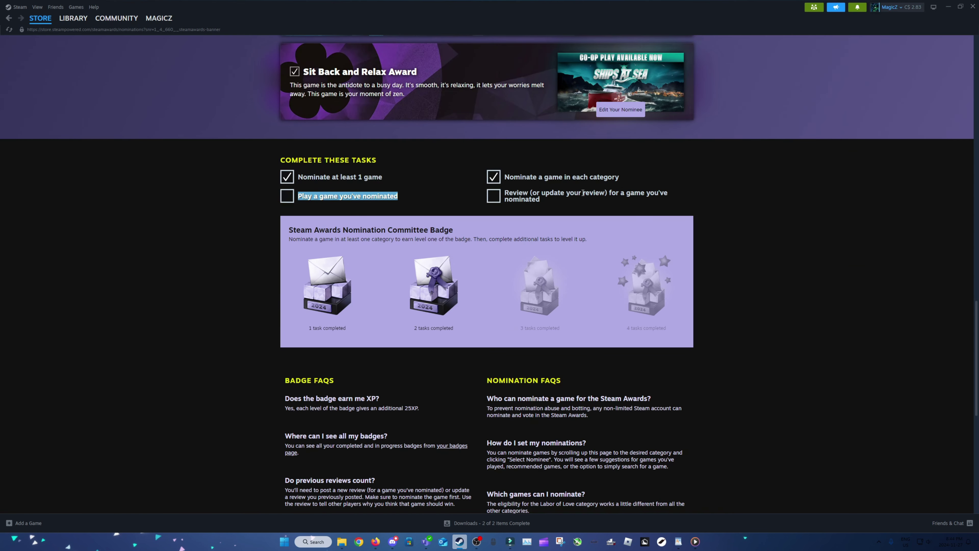
click(359, 200)
Step: Launch Satisfactory from the Library, then return to the Steam Awards page to confirm the task
click(69, 18)
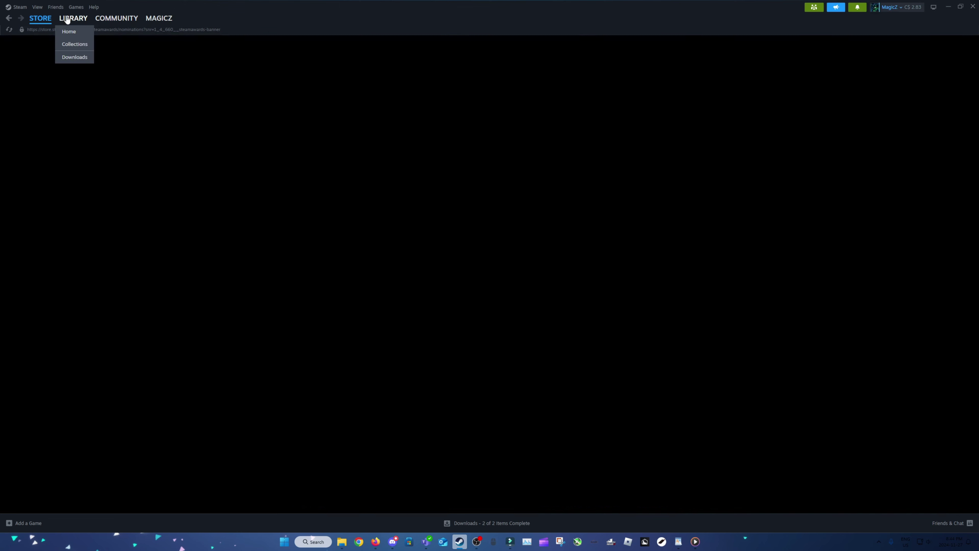
click(166, 165)
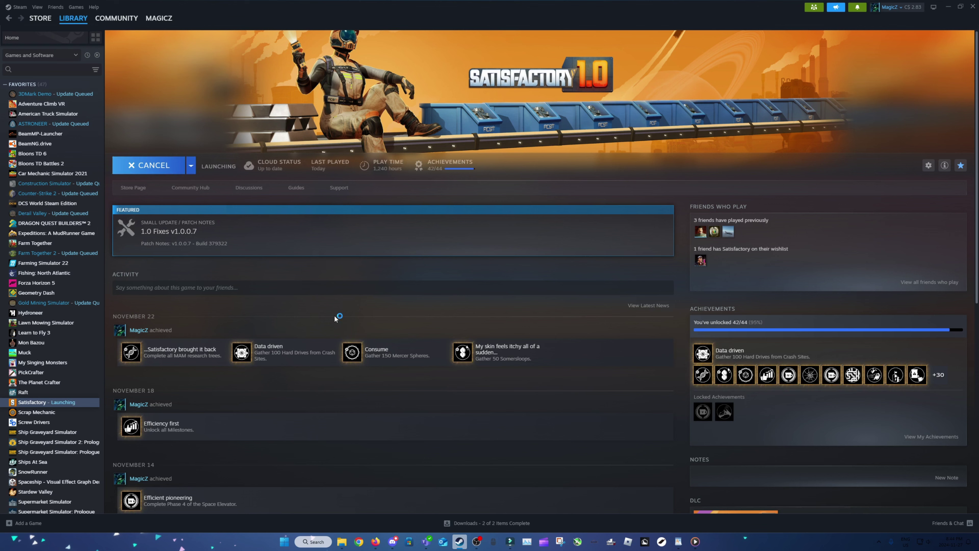
click(40, 18)
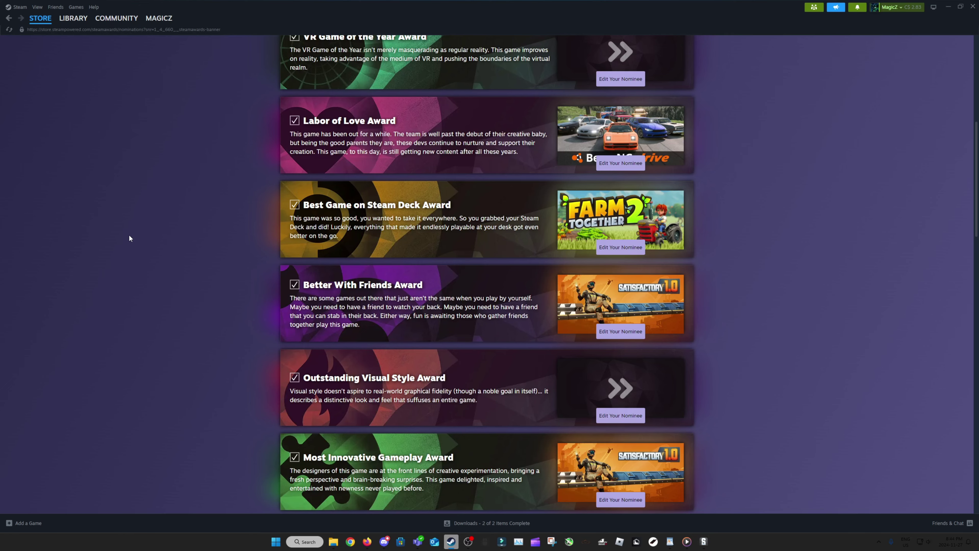
scroll(131, 235, down, 10)
scroll(199, 228, up, 1)
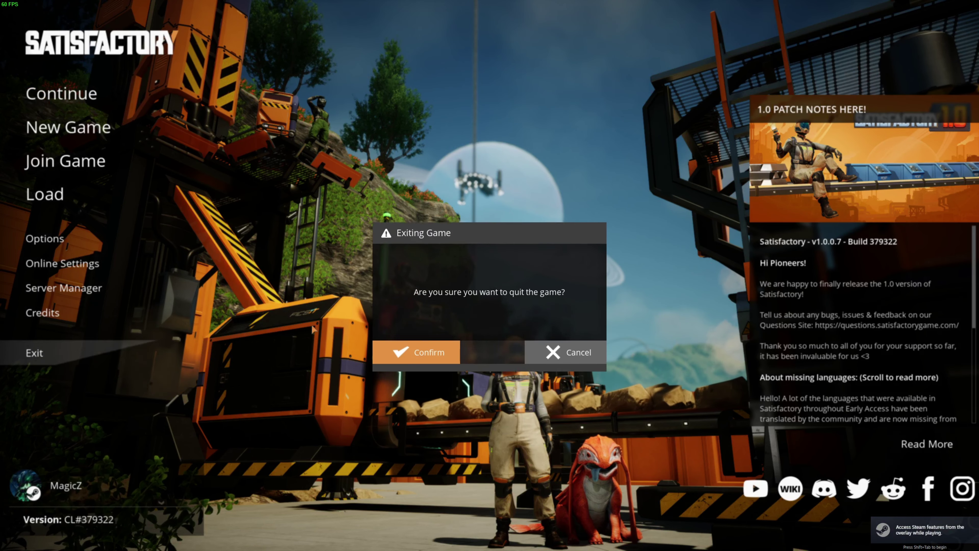
key(Escape)
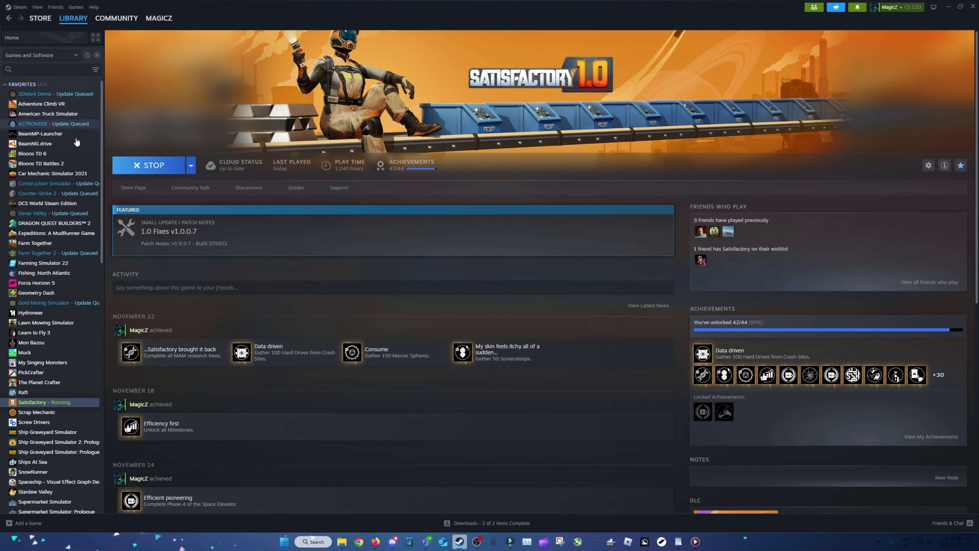
Step: Save the edited Farm Together 2 review and go back to the Steam Awards page
scroll(397, 280, down, 7)
scroll(723, 251, down, 6)
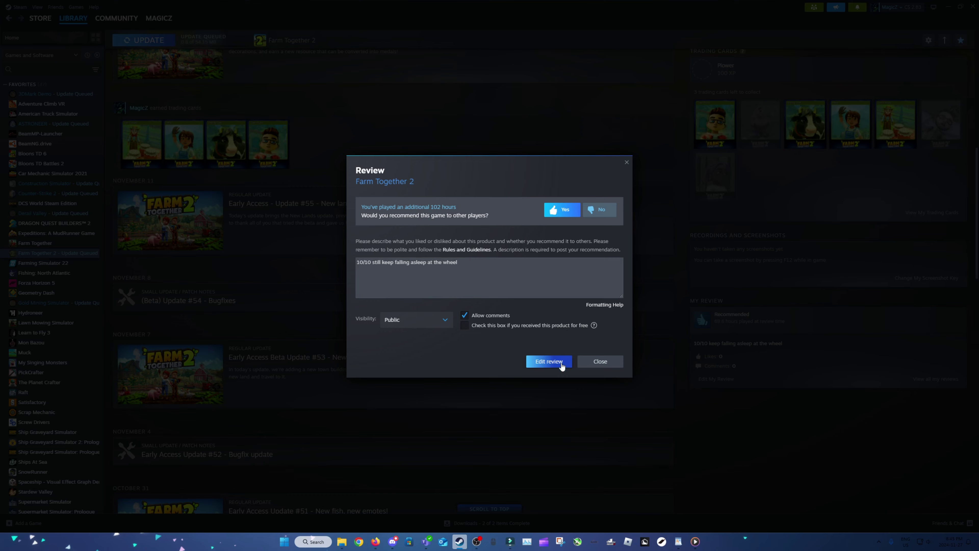
click(561, 362)
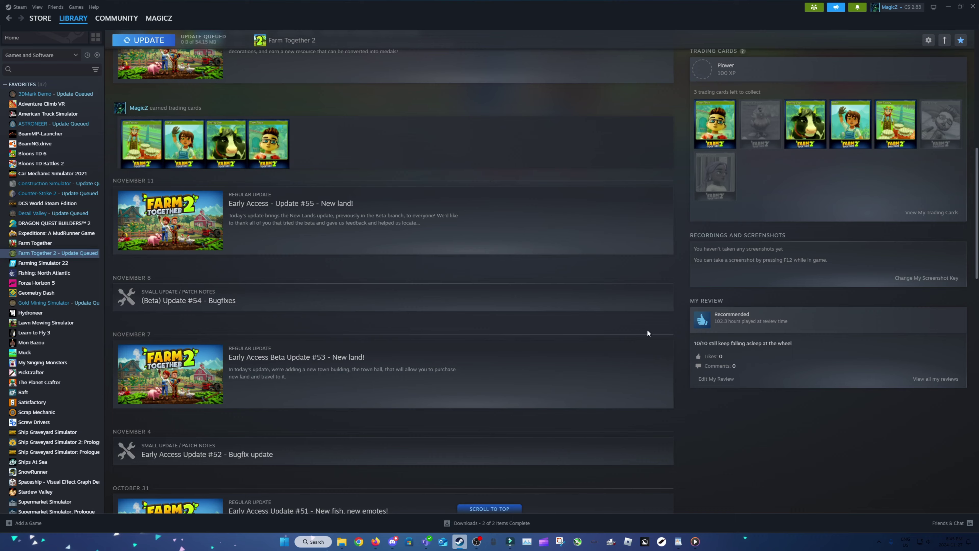
mouse_move(79, 13)
click(40, 19)
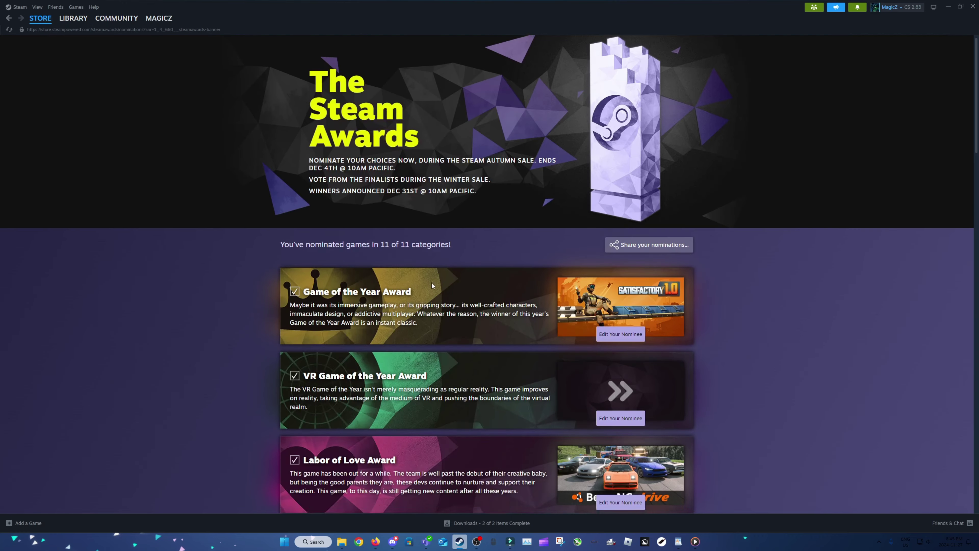
scroll(432, 282, down, 6)
scroll(826, 210, down, 20)
scroll(817, 218, up, 8)
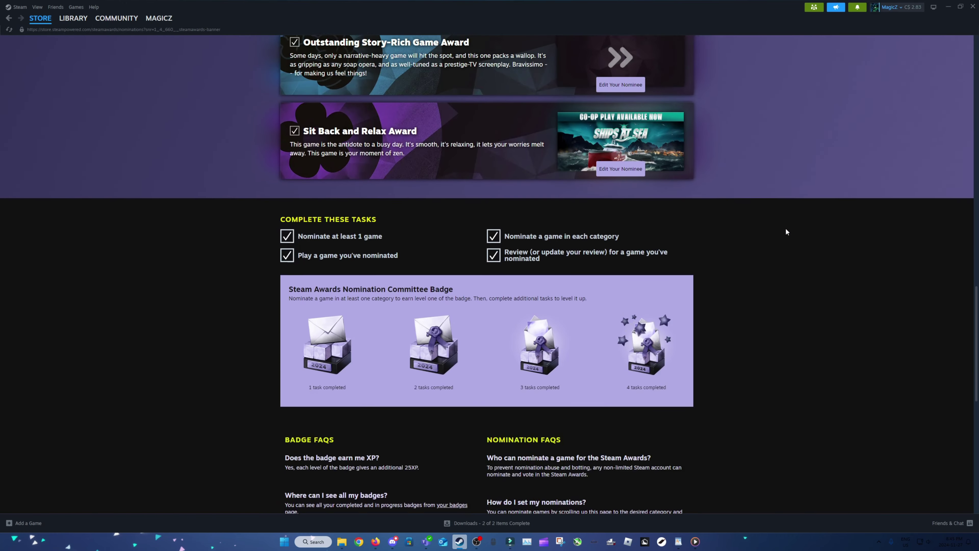
scroll(786, 227, down, 1)
drag(287, 249, 758, 272)
click(758, 272)
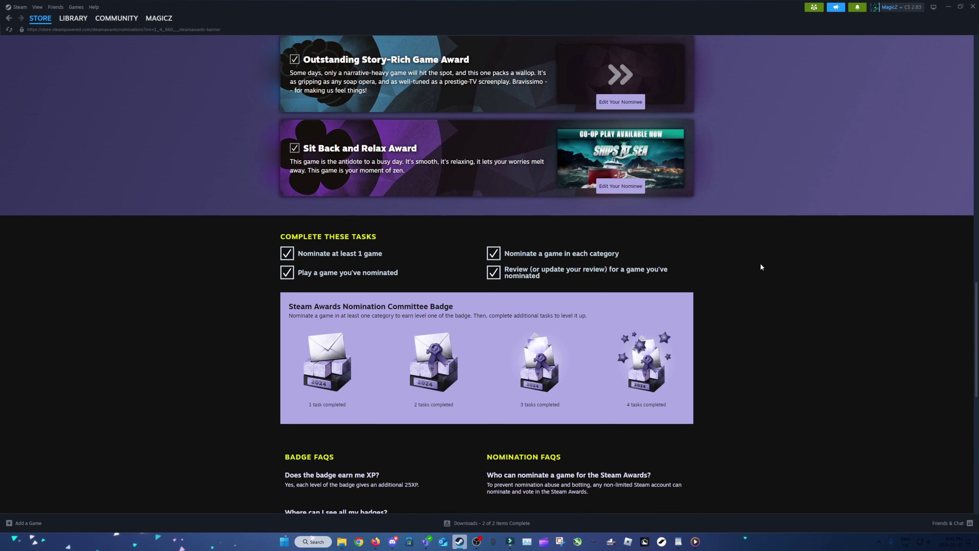
triple_click(516, 252)
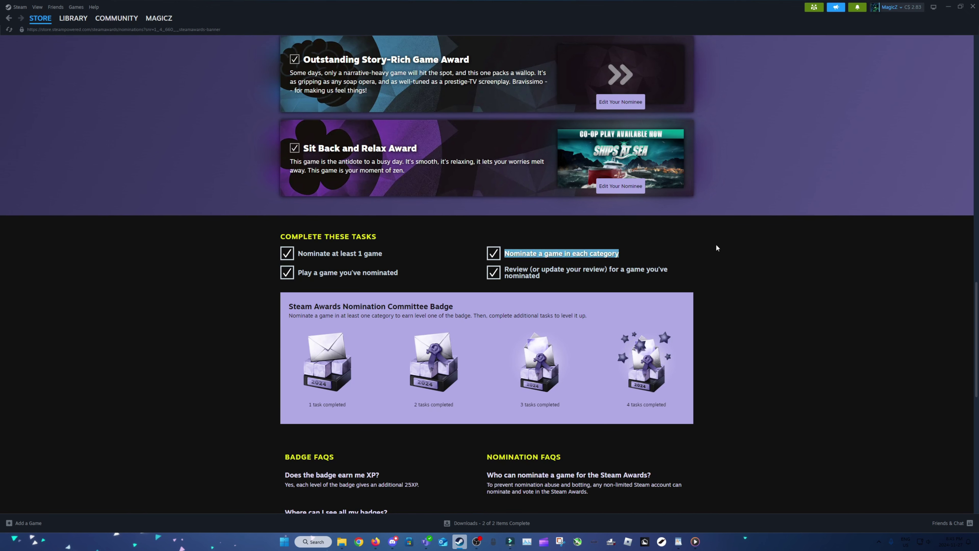
click(692, 257)
triple_click(309, 274)
click(730, 250)
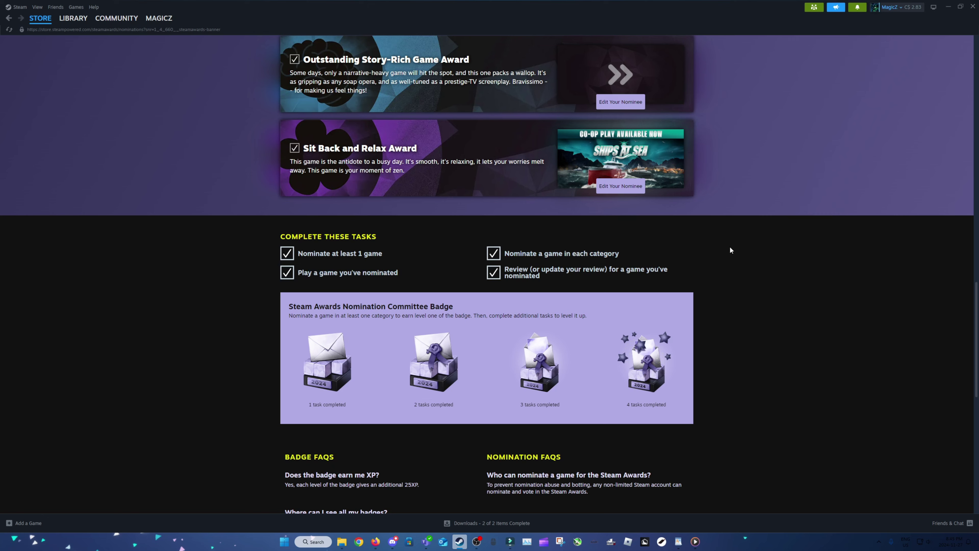
triple_click(511, 270)
click(751, 275)
scroll(749, 261, down, 10)
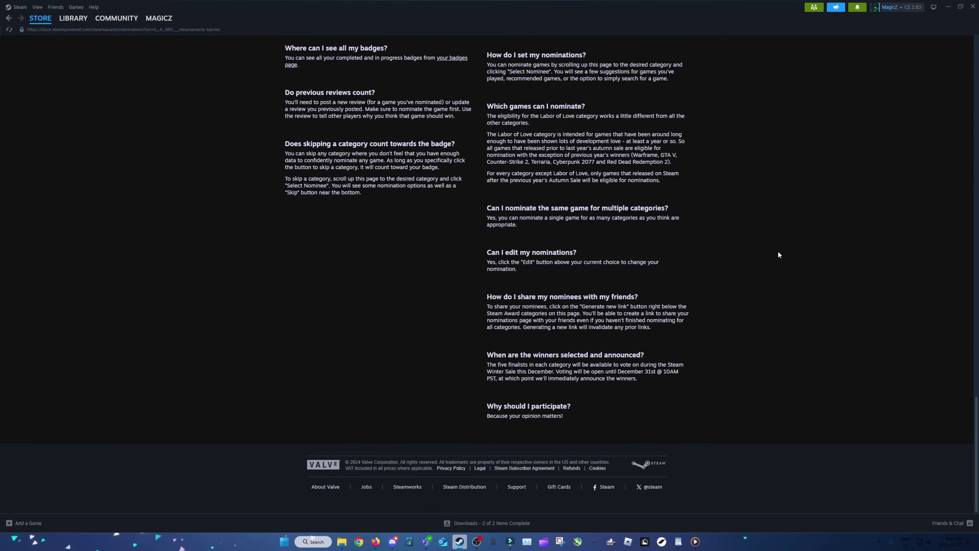